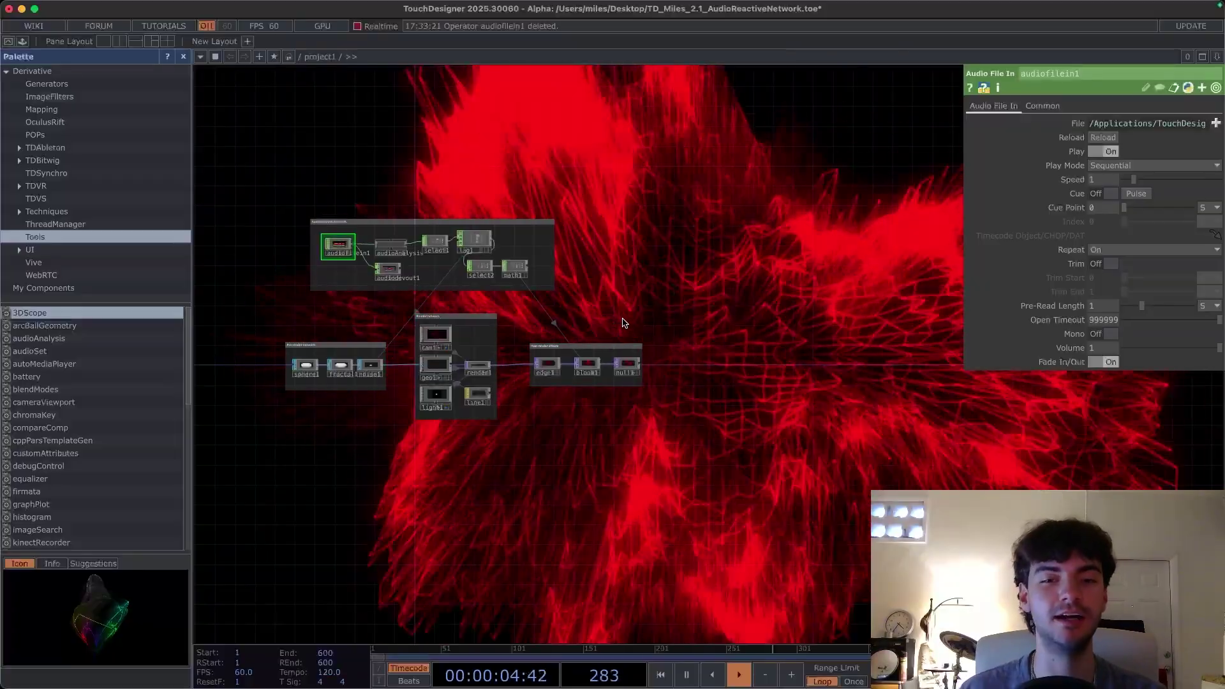
pyautogui.moveTo(701, 290); pyautogui.dragTo(676, 326)
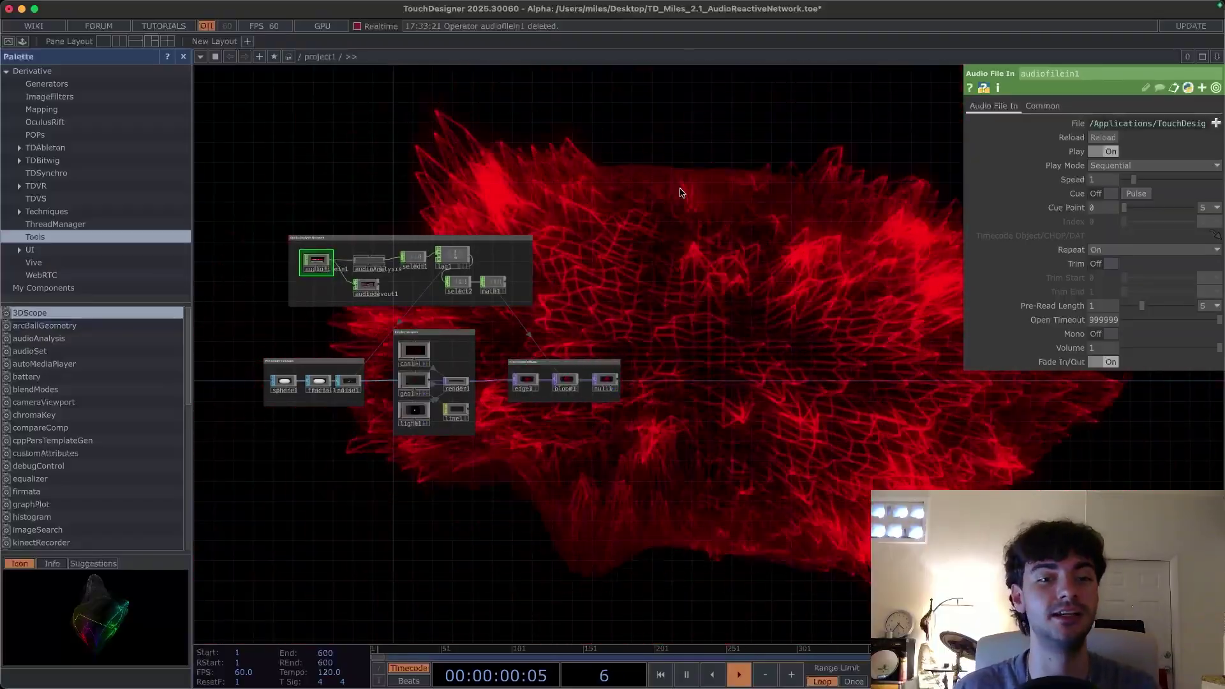
pyautogui.moveTo(664, 304); pyautogui.dragTo(697, 304)
pyautogui.scroll(4, 715, 304)
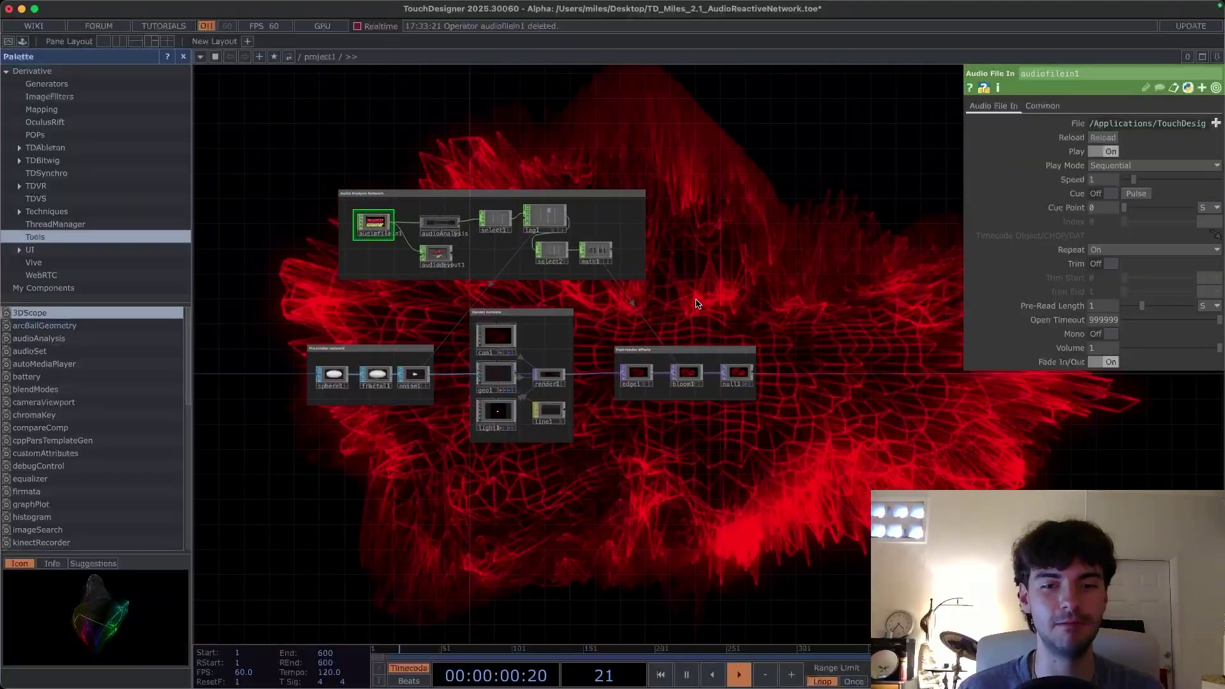
pyautogui.scroll(1, 697, 300)
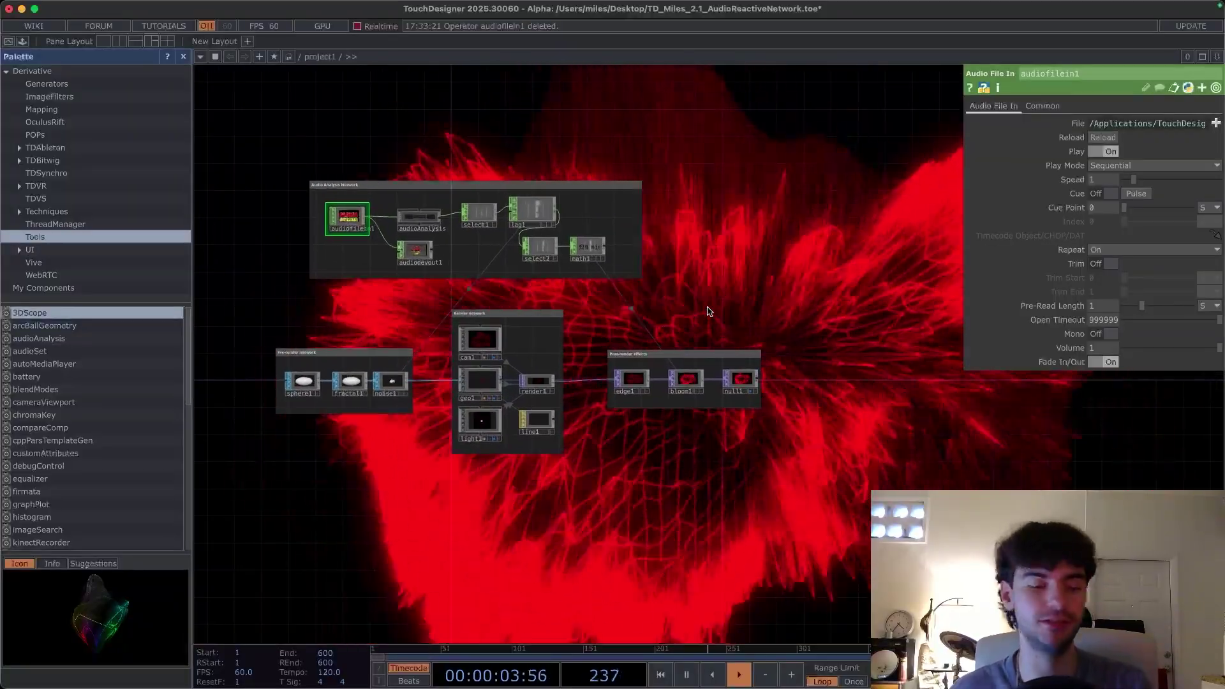
pyautogui.moveTo(767, 308); pyautogui.dragTo(714, 303)
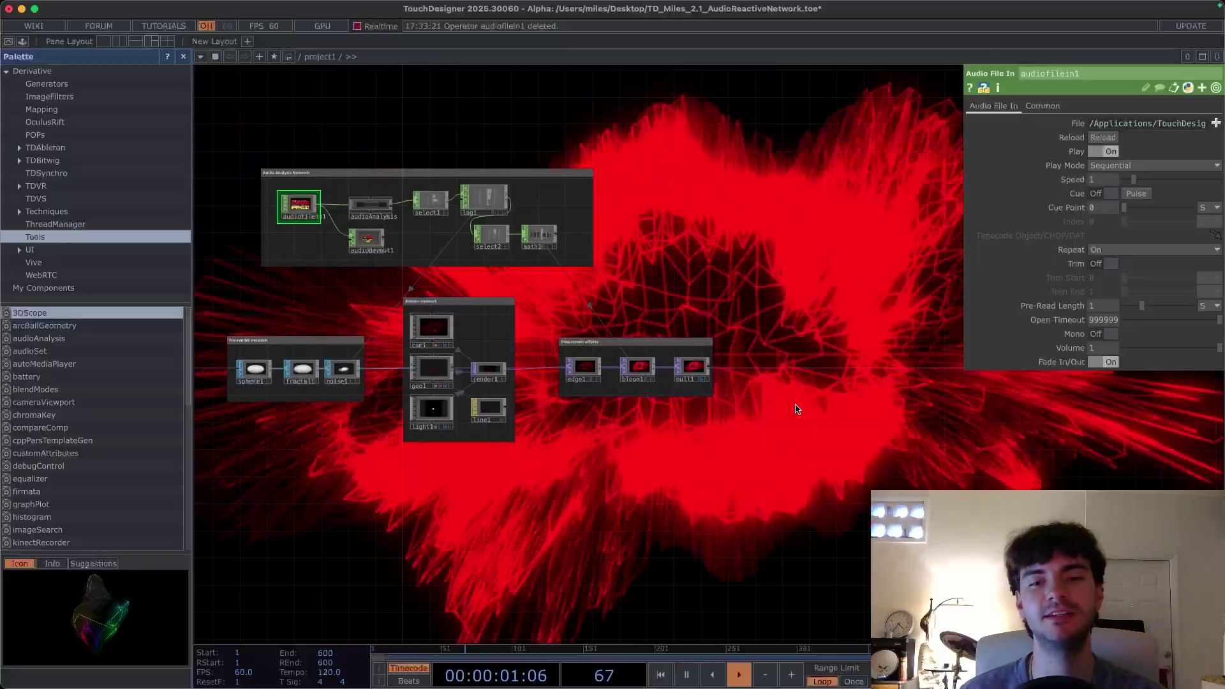
# - Add a Movie File Out TOP to the network beside null1, outside the Post-render effects group
pyautogui.moveTo(747, 434); pyautogui.dragTo(697, 435)
pyautogui.scroll(3, 657, 364)
pyautogui.moveTo(696, 371); pyautogui.dragTo(574, 374)
pyautogui.scroll(5, 661, 365)
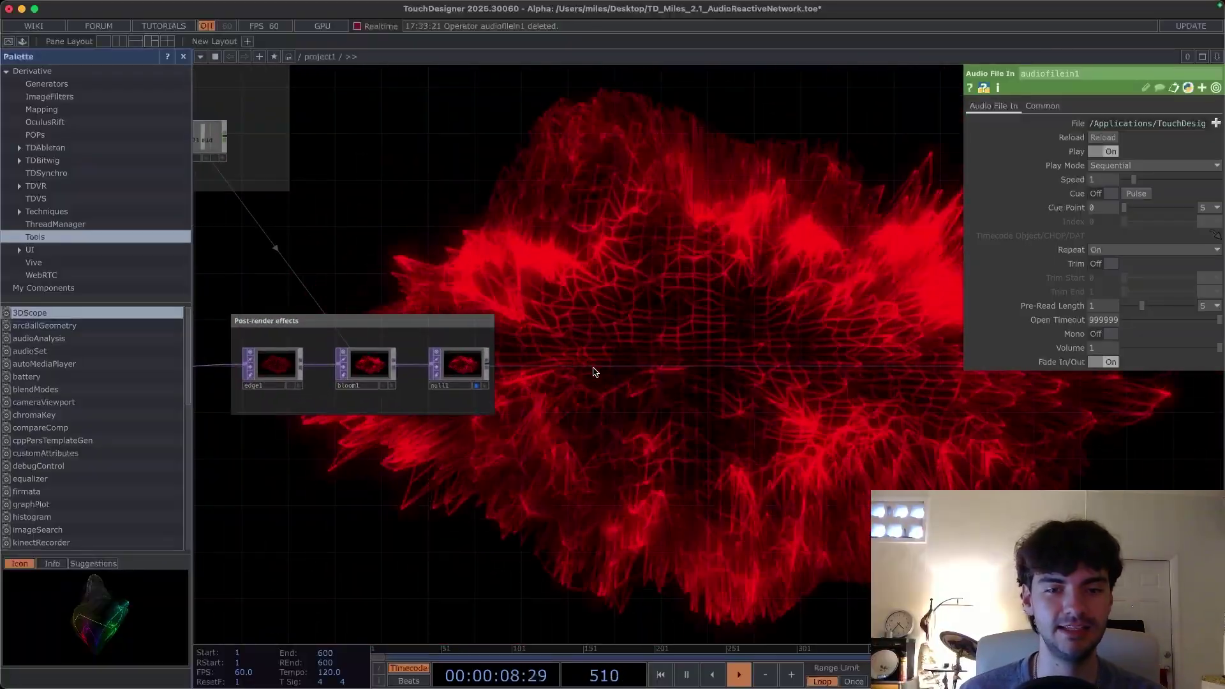
pyautogui.press('Tab')
pyautogui.click(418, 206)
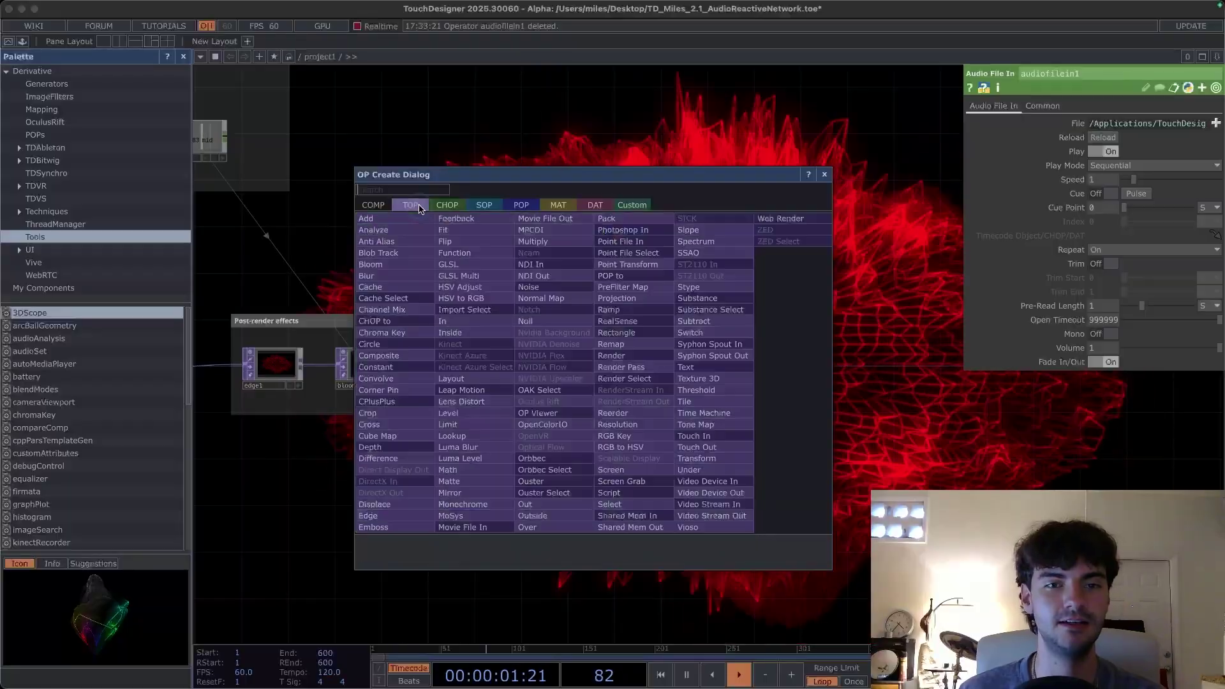
pyautogui.click(538, 222)
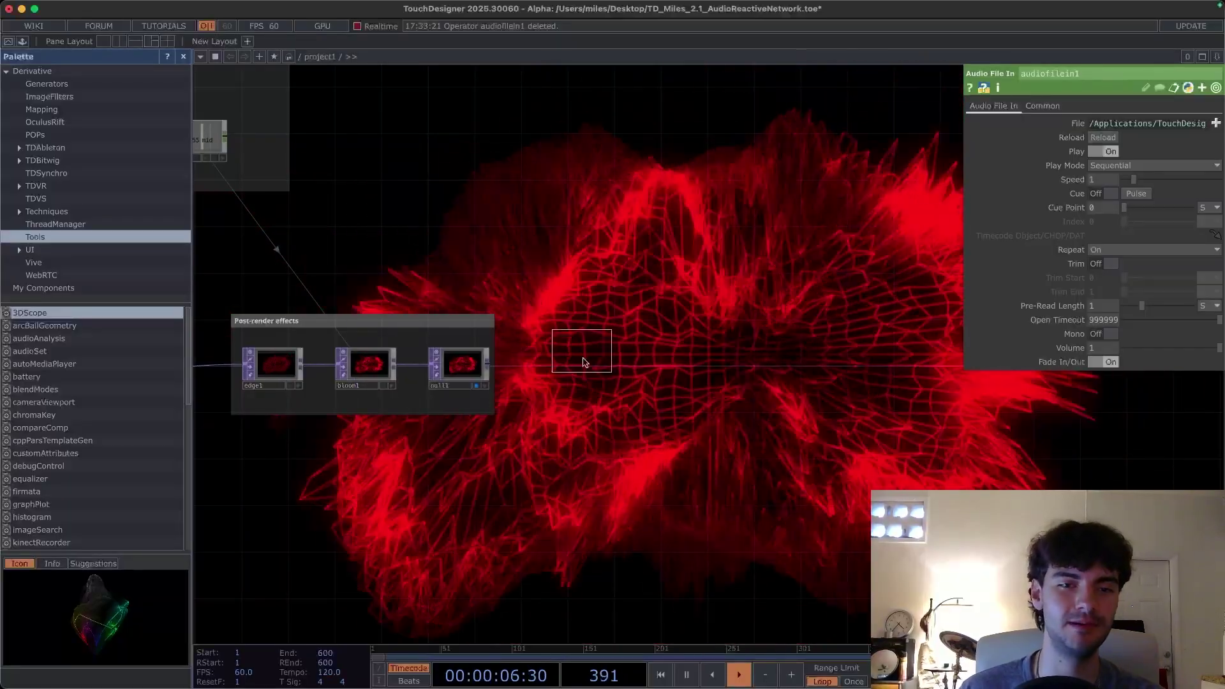
pyautogui.click(586, 369)
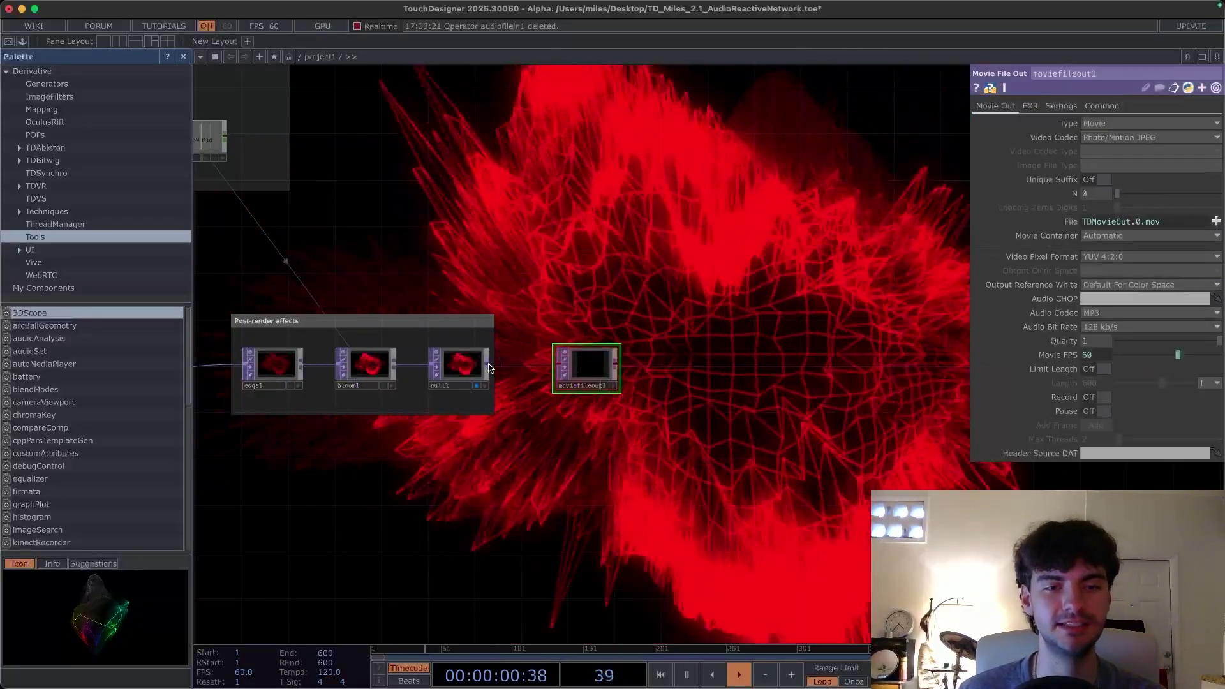
# - Connect null1's output to the Movie File Out's input and place that node slightly lower than null1
pyautogui.click(488, 365)
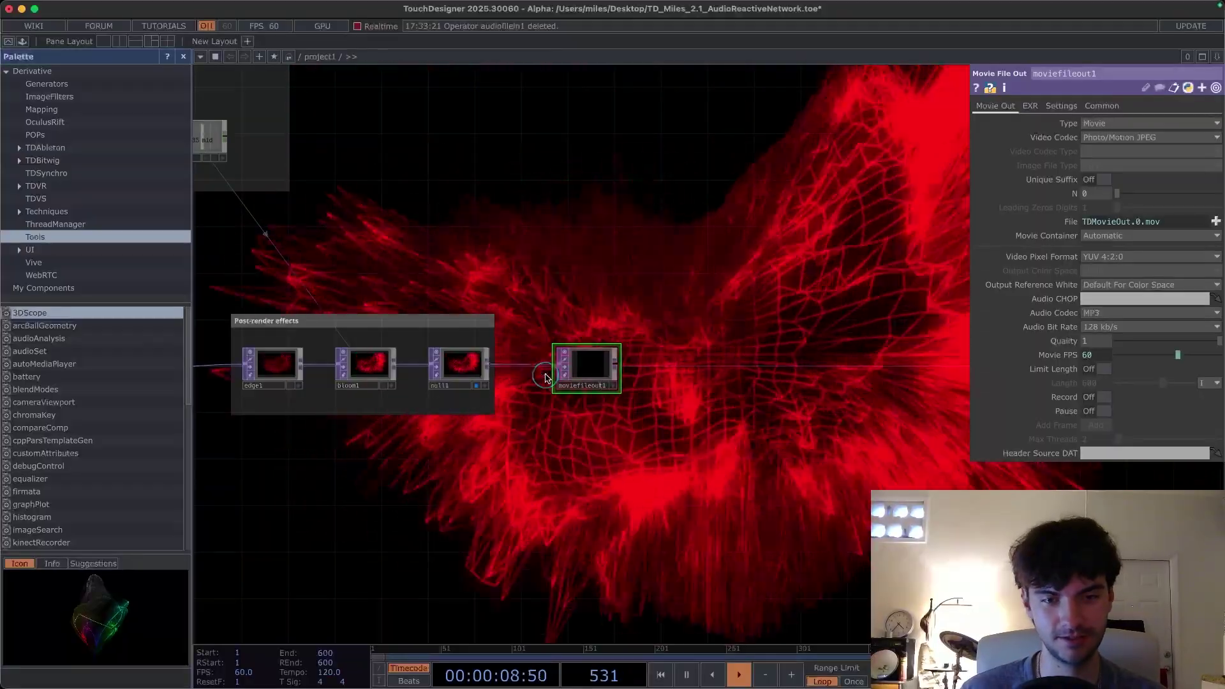
pyautogui.click(547, 376)
pyautogui.moveTo(552, 395); pyautogui.dragTo(556, 447)
pyautogui.scroll(3, 622, 378)
pyautogui.moveTo(628, 366); pyautogui.dragTo(628, 413)
pyautogui.moveTo(723, 486); pyautogui.dragTo(739, 396)
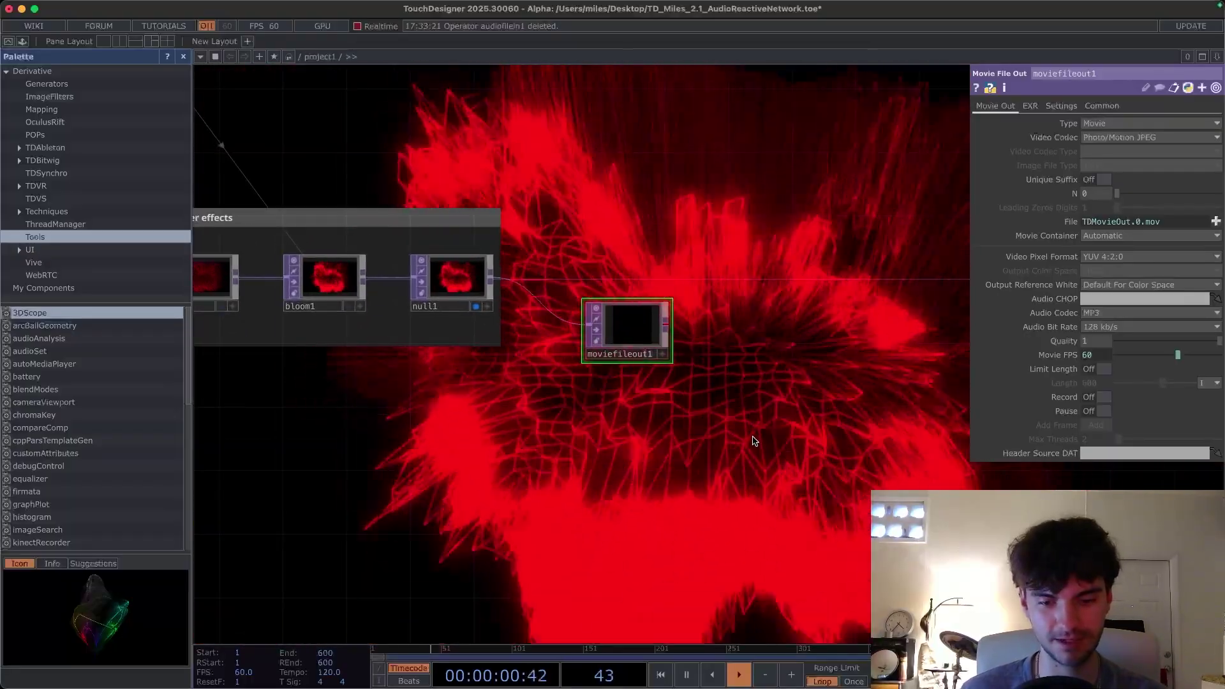
# - Pause the timeline playback and move the Movie File Out node slightly closer to null1
pyautogui.press('space')
pyautogui.moveTo(592, 426); pyautogui.dragTo(782, 450)
pyautogui.scroll(-2, 603, 431)
pyautogui.scroll(-3, 608, 430)
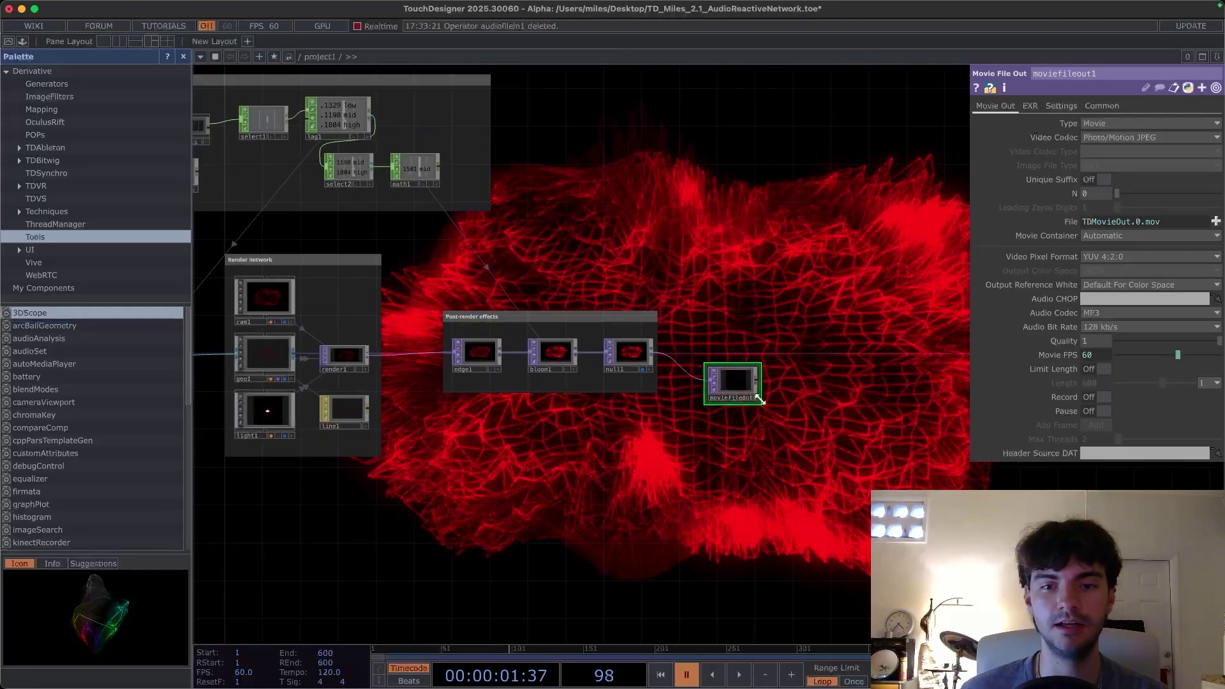
pyautogui.moveTo(745, 388); pyautogui.dragTo(736, 379)
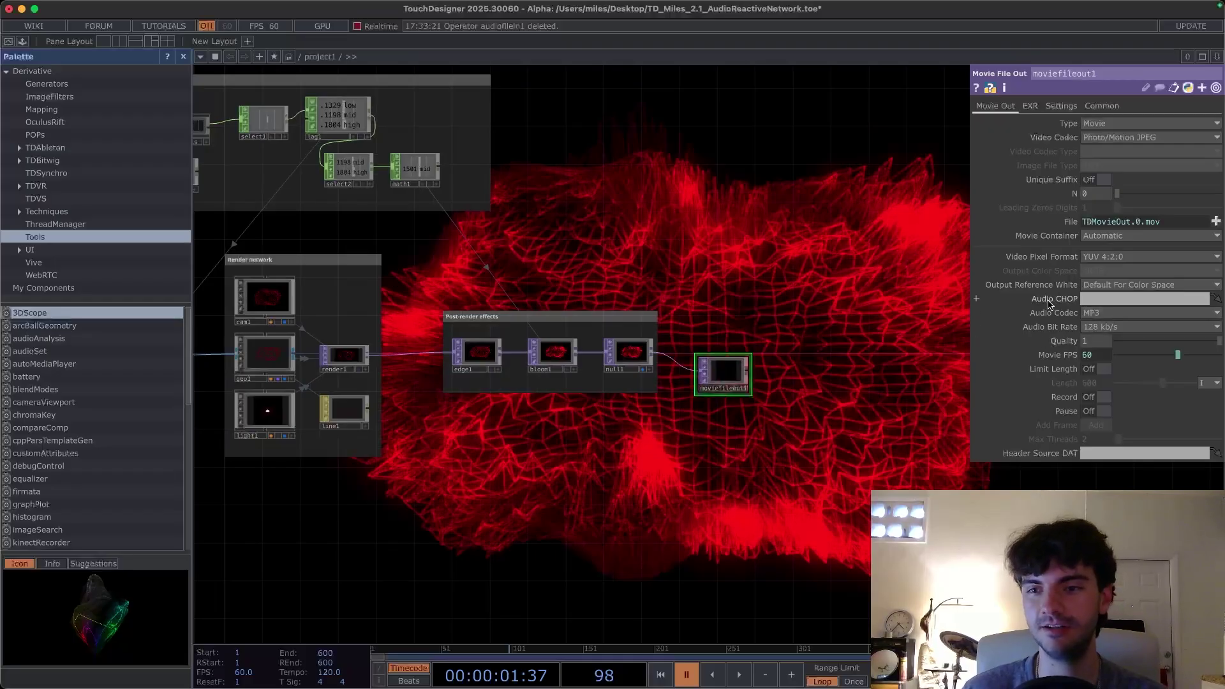
# - Assign audiofilein1 as the Audio CHOP of the Movie File Out
pyautogui.moveTo(606, 238); pyautogui.dragTo(836, 281)
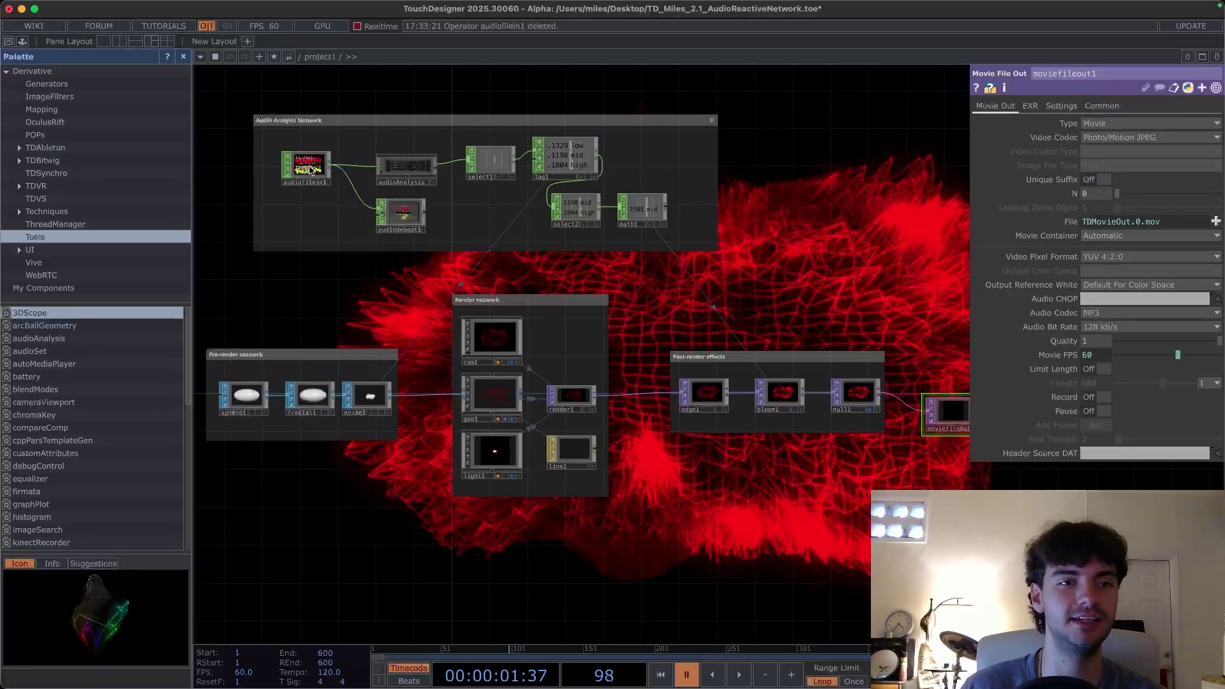
pyautogui.moveTo(311, 167); pyautogui.dragTo(1095, 300)
pyautogui.moveTo(798, 281); pyautogui.dragTo(581, 293)
pyautogui.moveTo(741, 377); pyautogui.dragTo(706, 345)
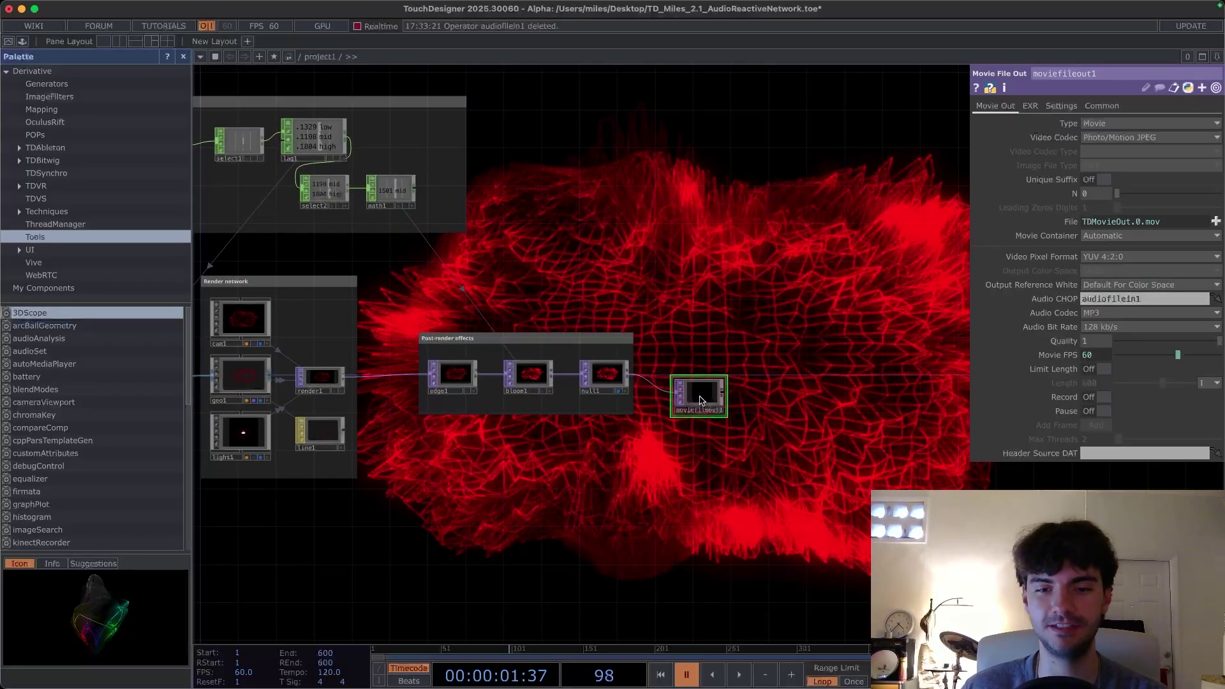
pyautogui.scroll(2, 699, 400)
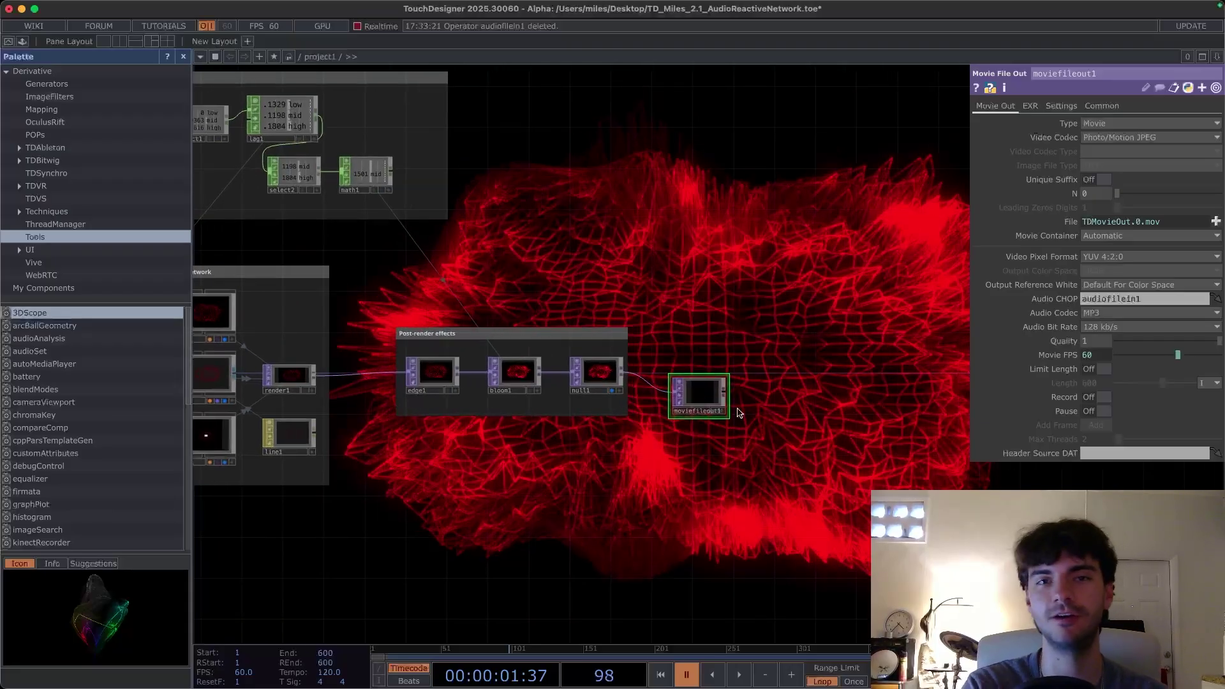
# - Examine the file and playback parameters of audiofilein1 in the Audio Analysis Network
pyautogui.moveTo(726, 260); pyautogui.dragTo(836, 301)
pyautogui.moveTo(643, 278); pyautogui.dragTo(771, 300)
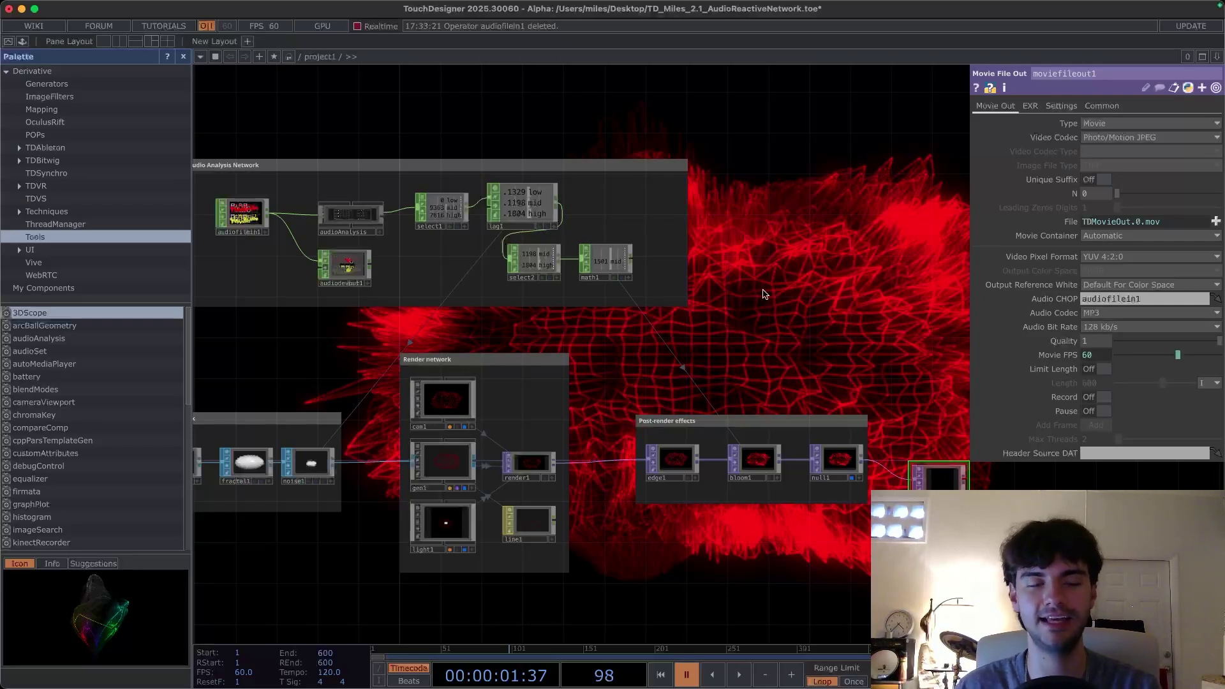
pyautogui.click(249, 221)
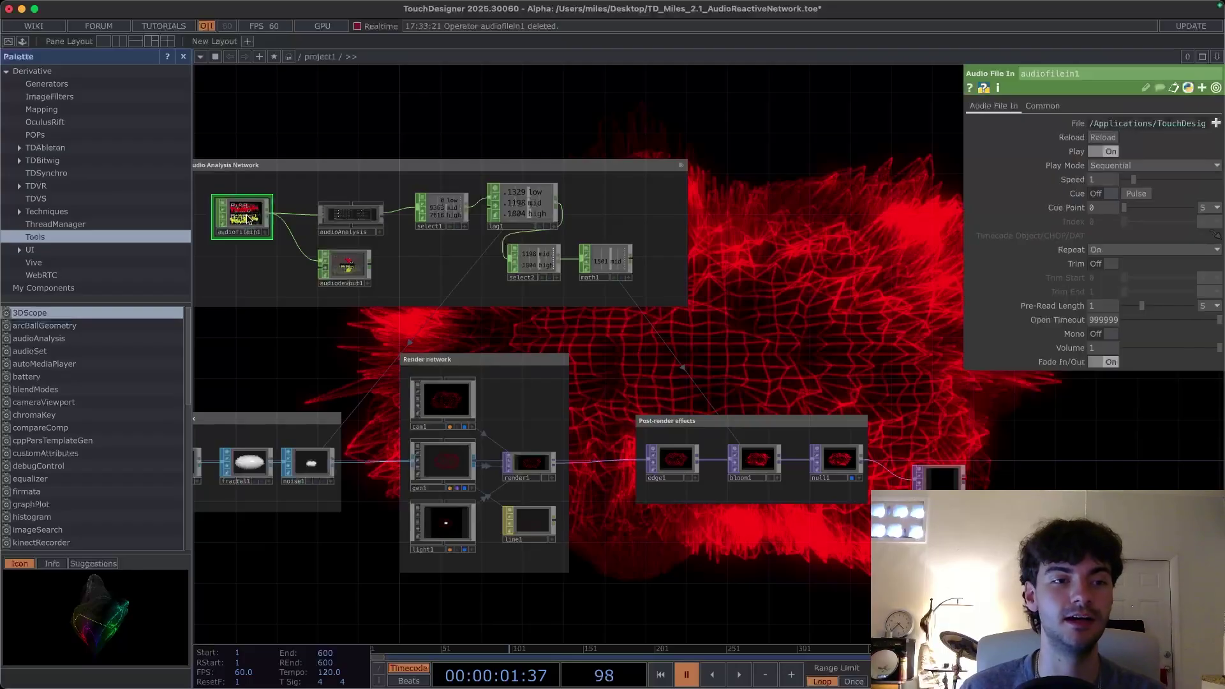
pyautogui.moveTo(303, 134); pyautogui.dragTo(477, 218)
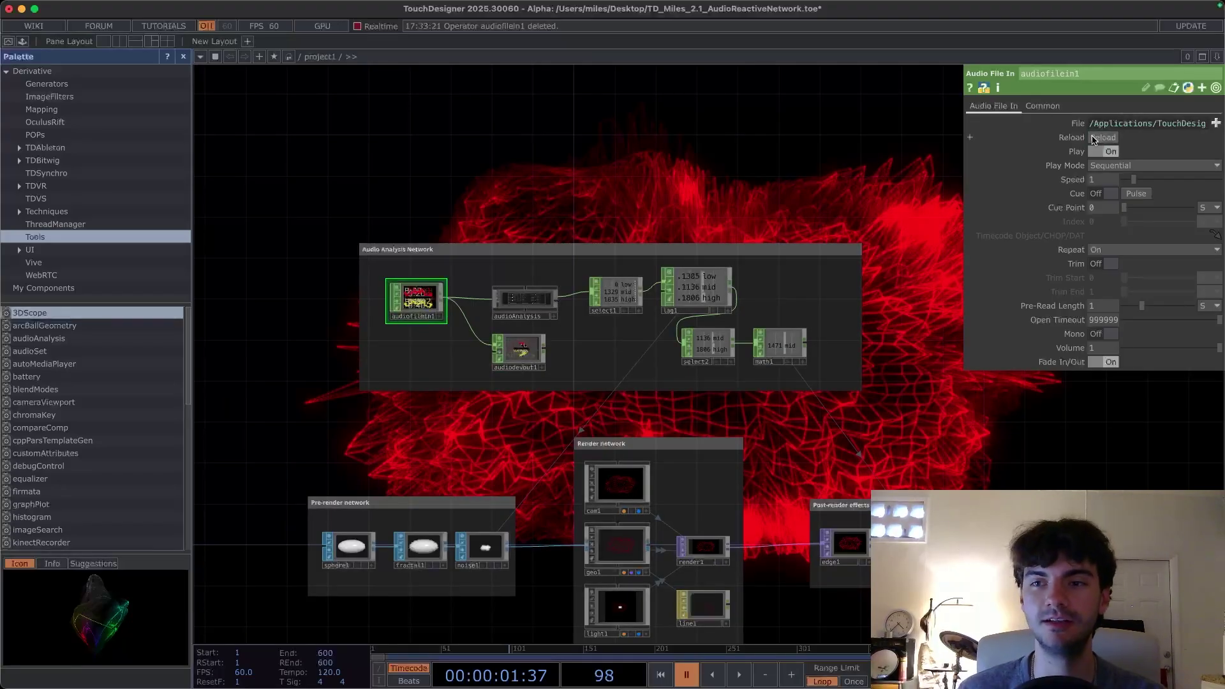
pyautogui.moveTo(620, 200); pyautogui.dragTo(545, 194)
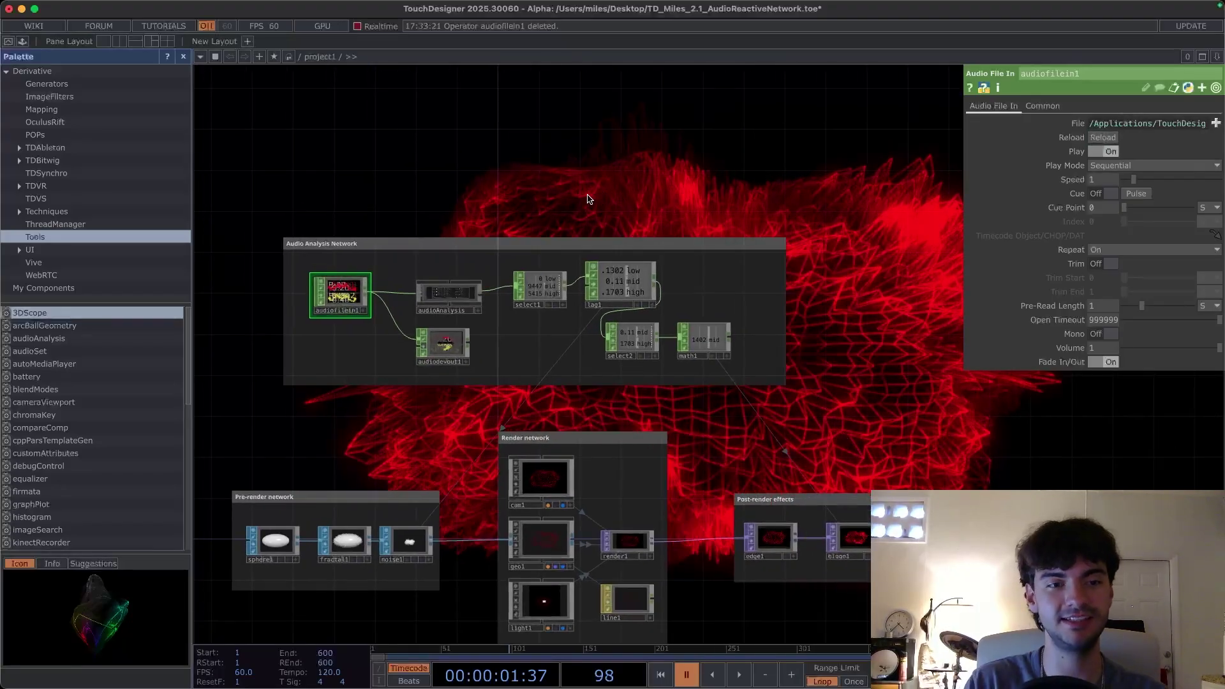
# - Set the Movie File Out's output file to AVproject on the Desktop
pyautogui.moveTo(670, 183); pyautogui.dragTo(431, 127)
pyautogui.moveTo(768, 405); pyautogui.dragTo(613, 250)
pyautogui.click(651, 361)
pyautogui.moveTo(661, 309); pyautogui.dragTo(635, 400)
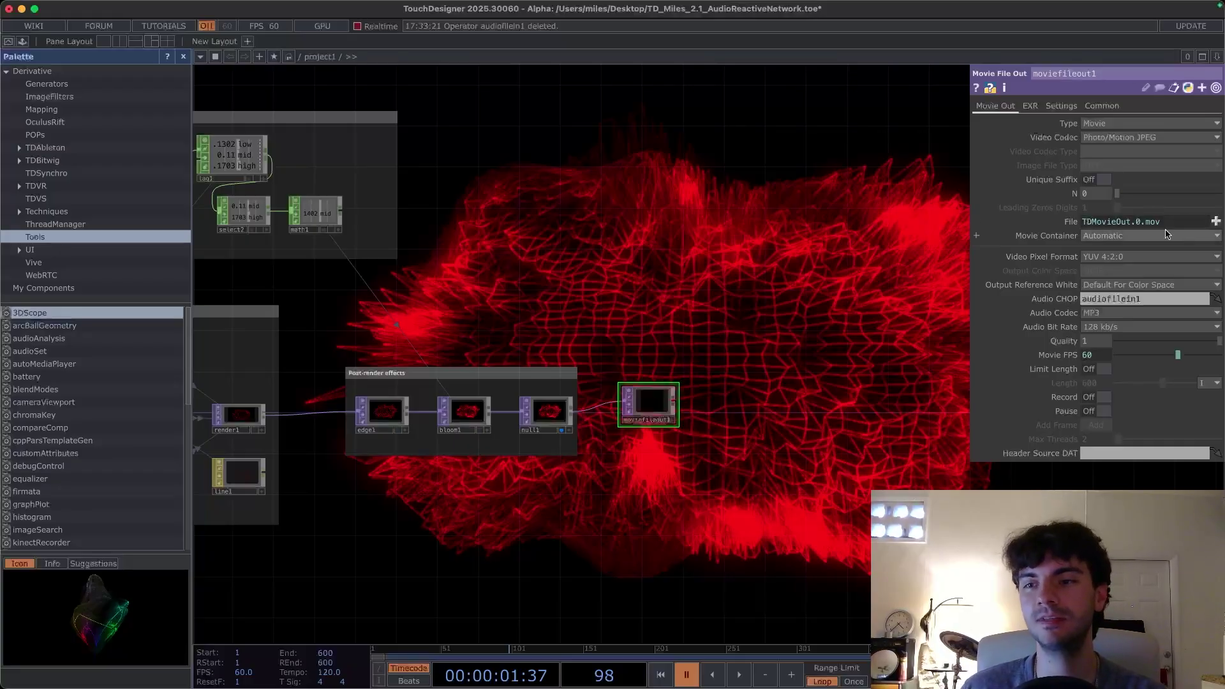
pyautogui.click(1217, 221)
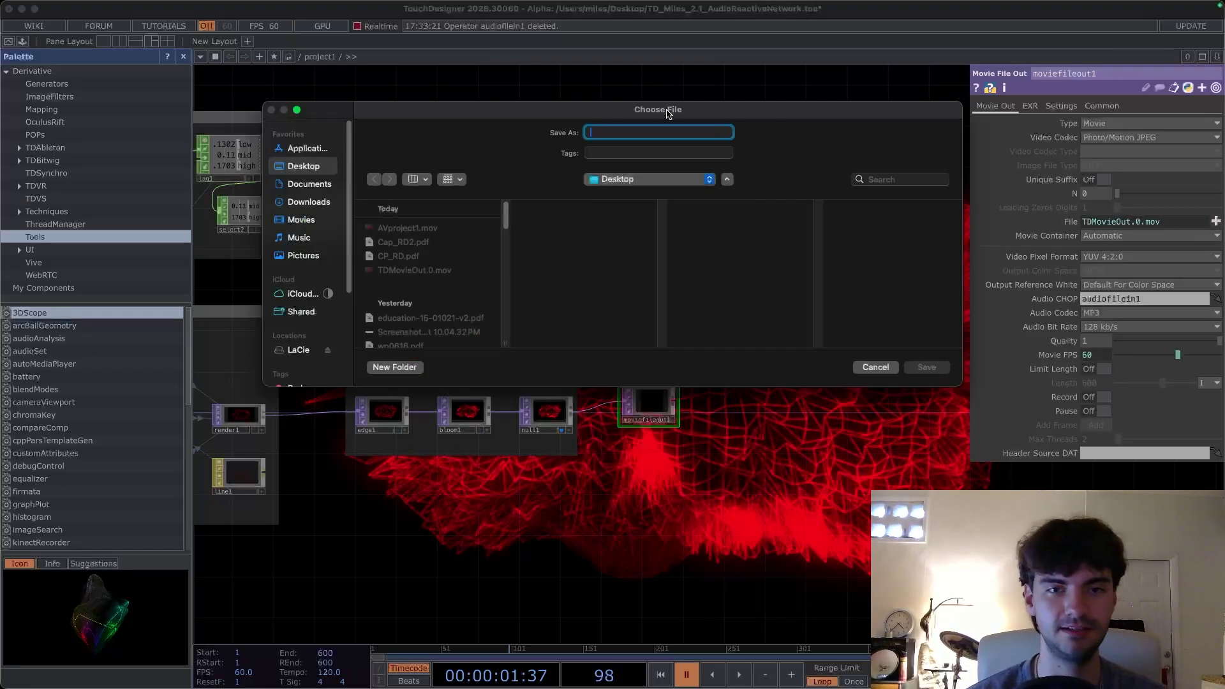
pyautogui.write('AVproject')
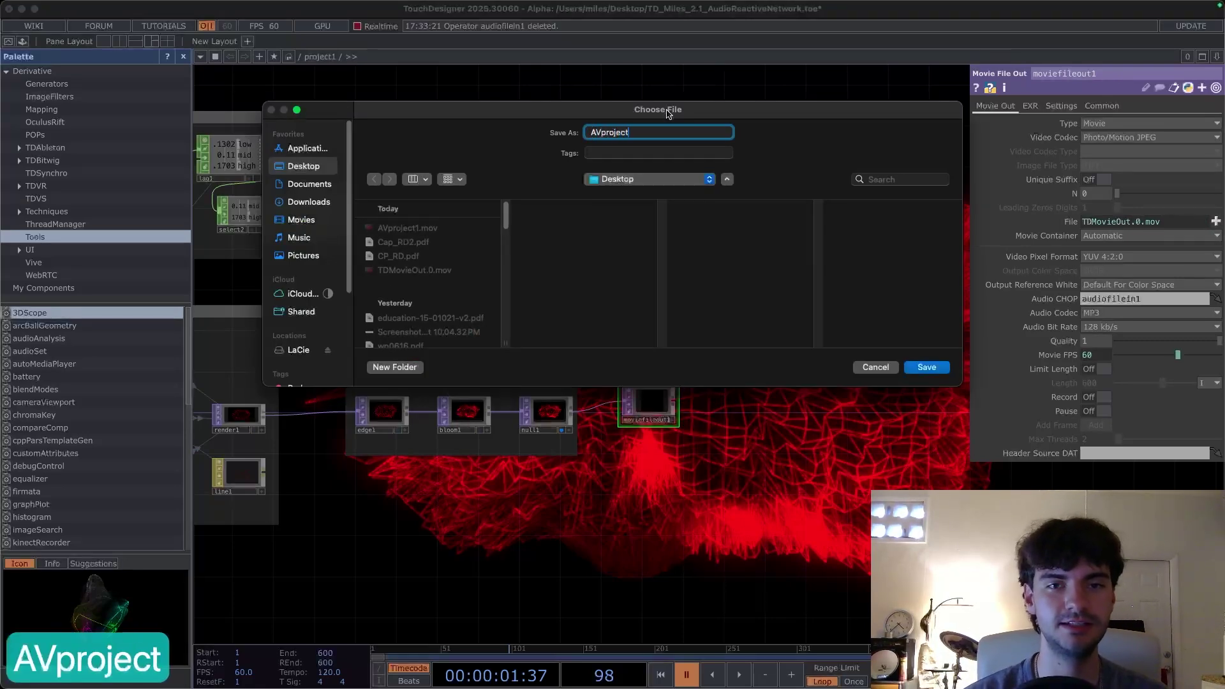
pyautogui.click(926, 368)
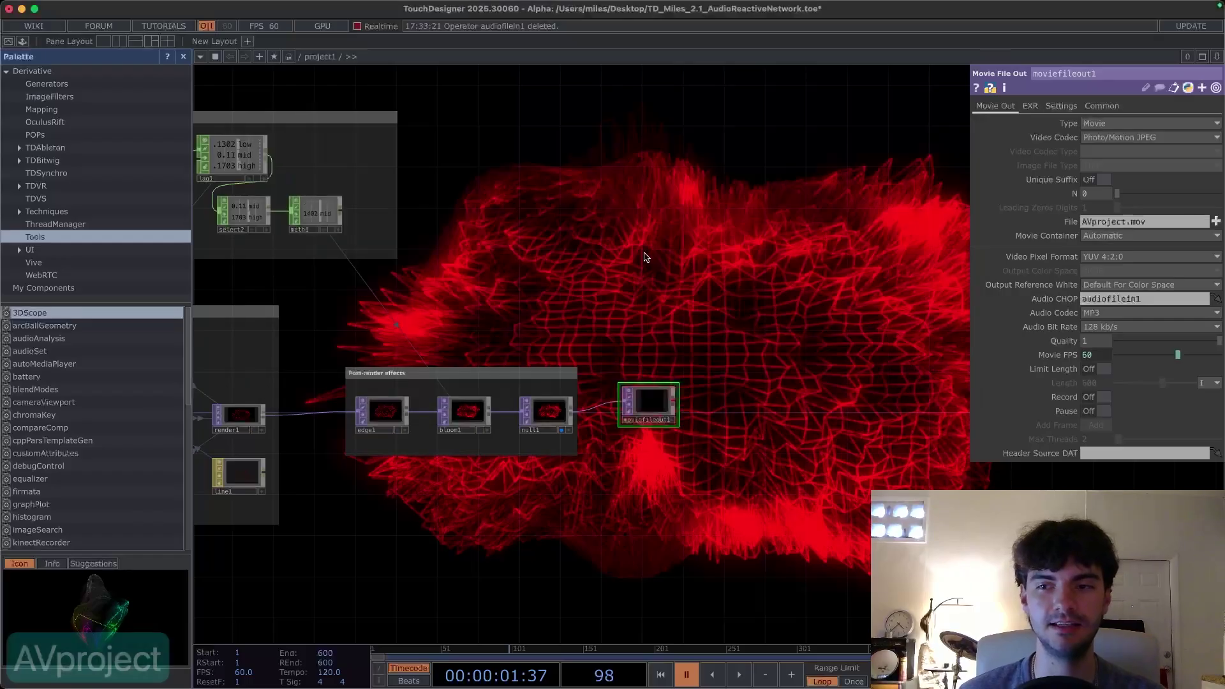
# - Set the Movie File Out's movie container to mp4
pyautogui.scroll(4, 658, 259)
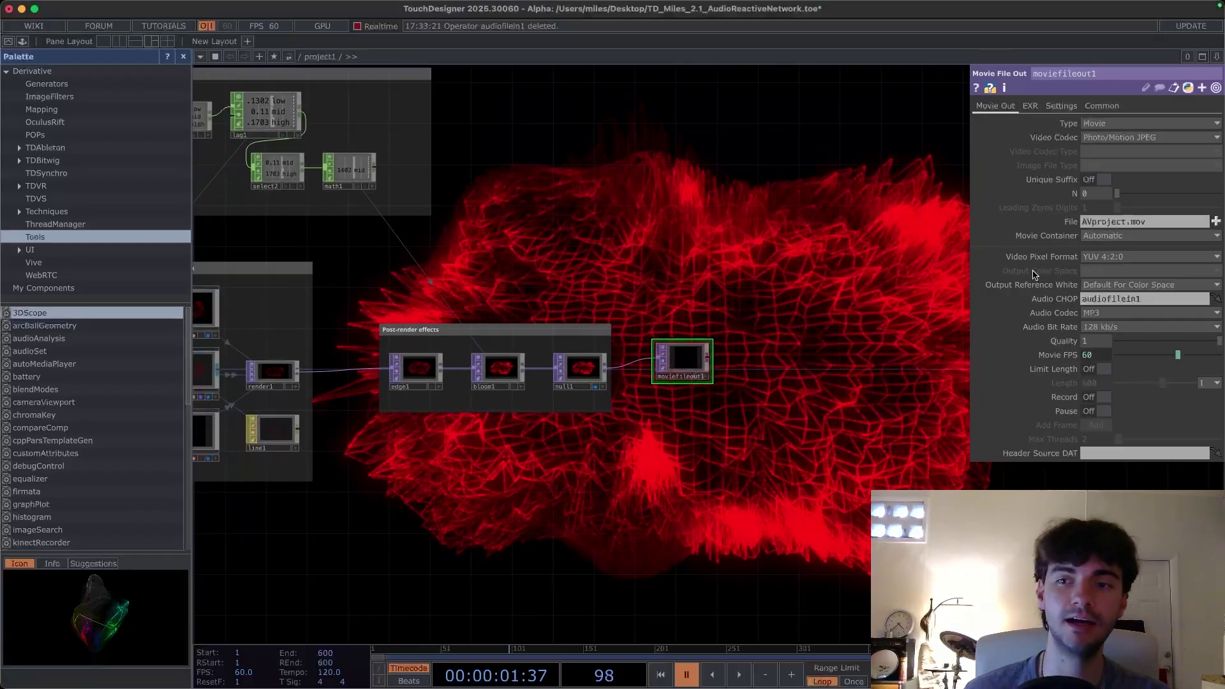
pyautogui.click(1099, 256)
pyautogui.click(1111, 283)
pyautogui.click(1112, 235)
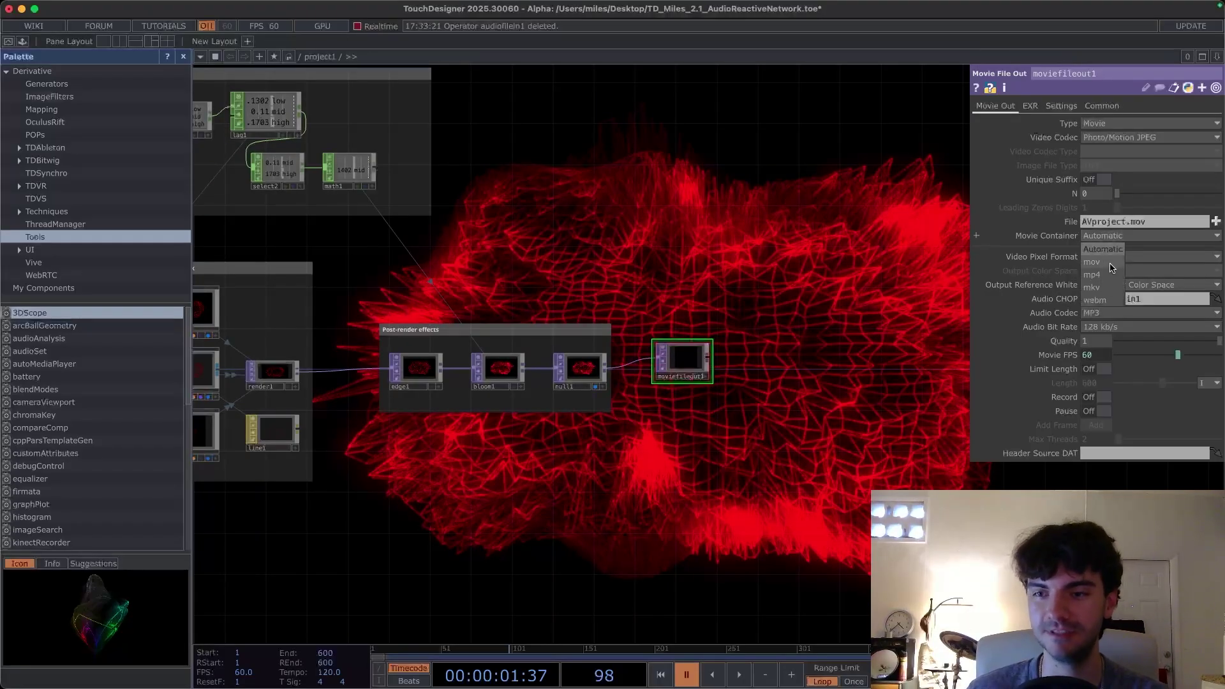
pyautogui.click(1140, 237)
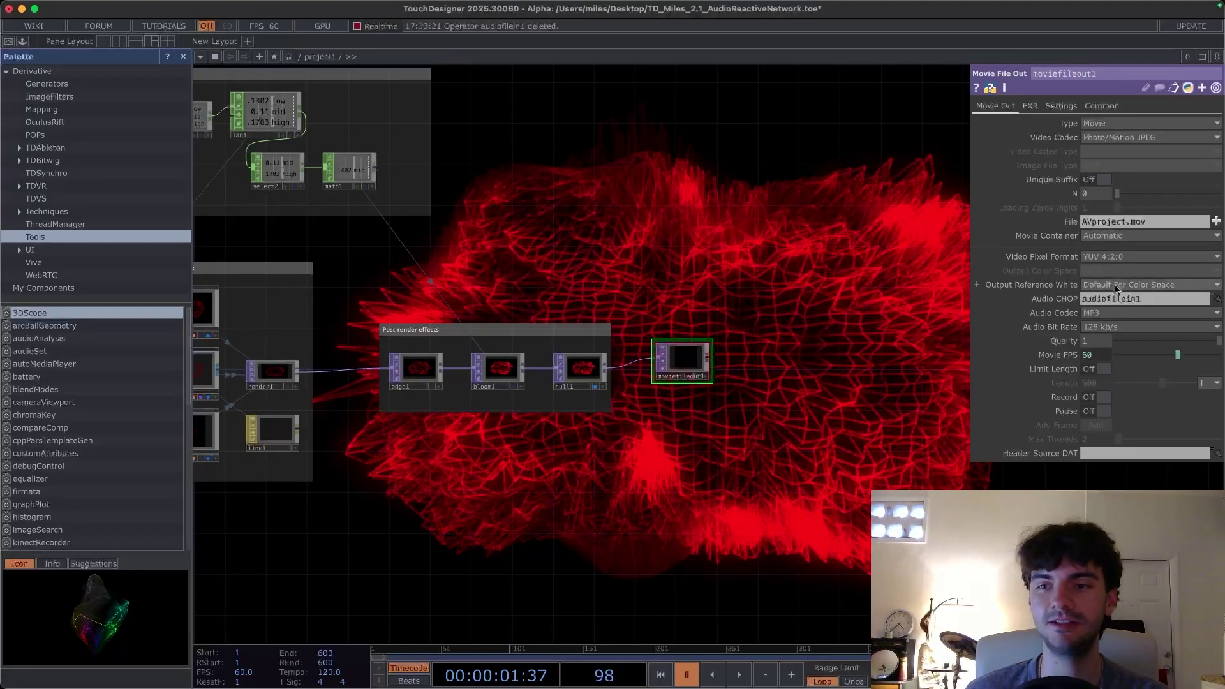
pyautogui.click(1112, 313)
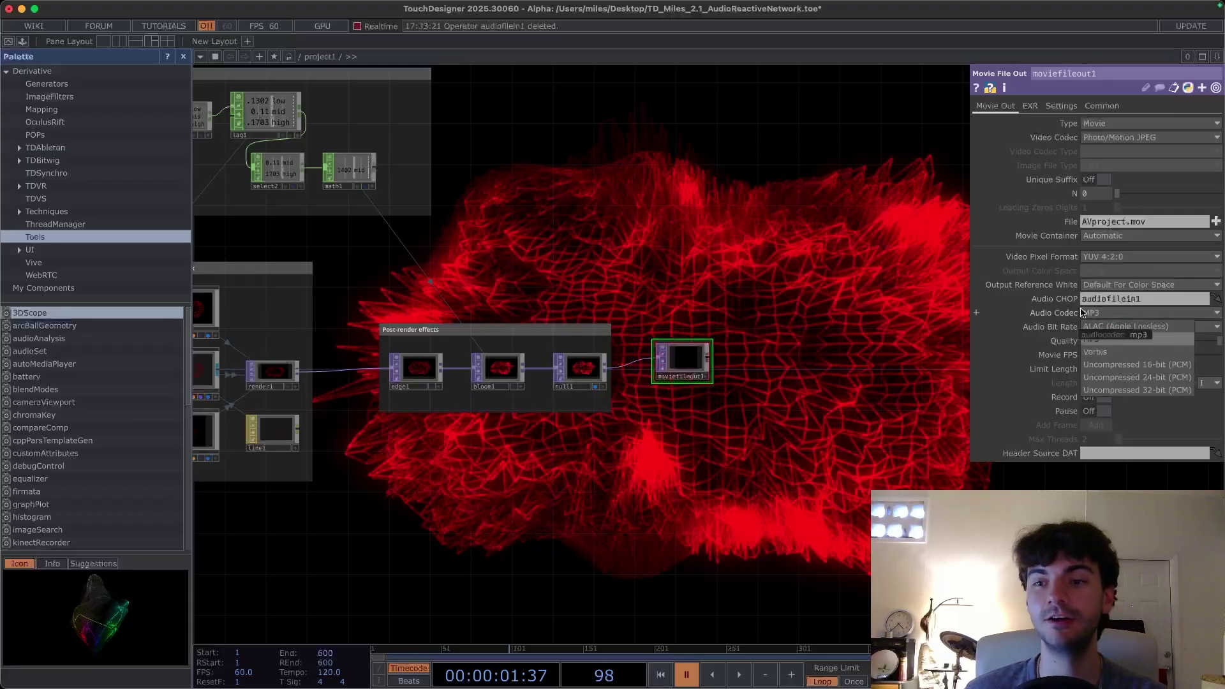
pyautogui.click(1111, 237)
pyautogui.click(1111, 238)
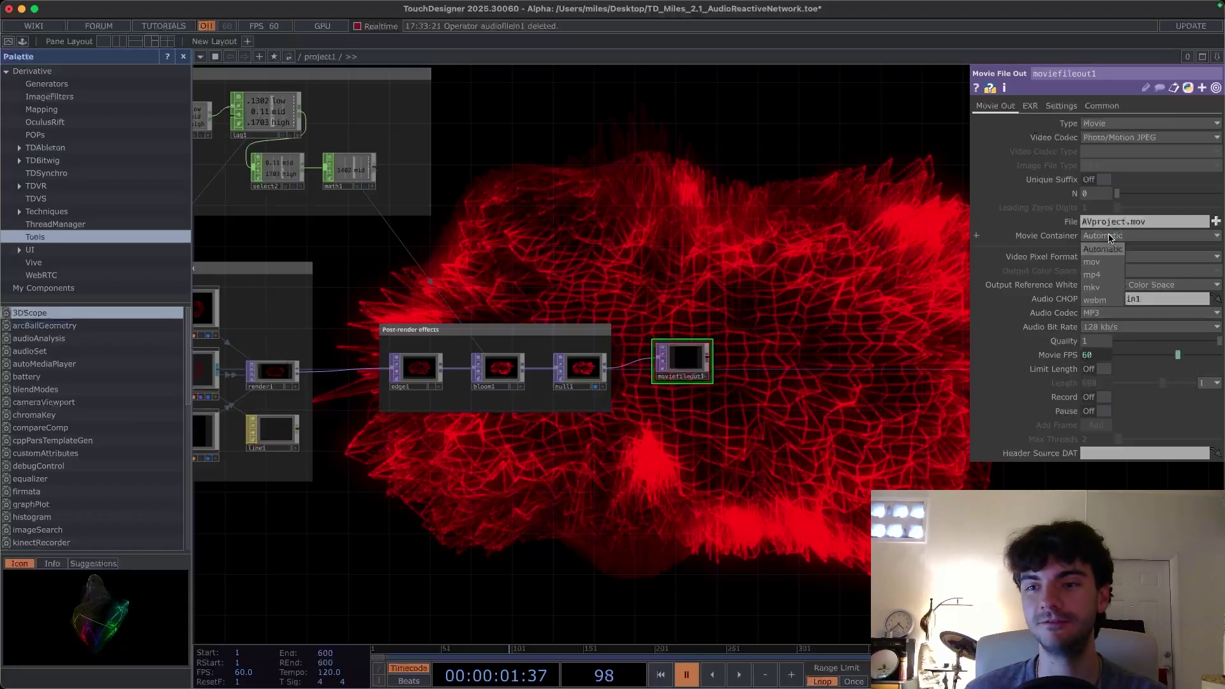
pyautogui.click(1101, 275)
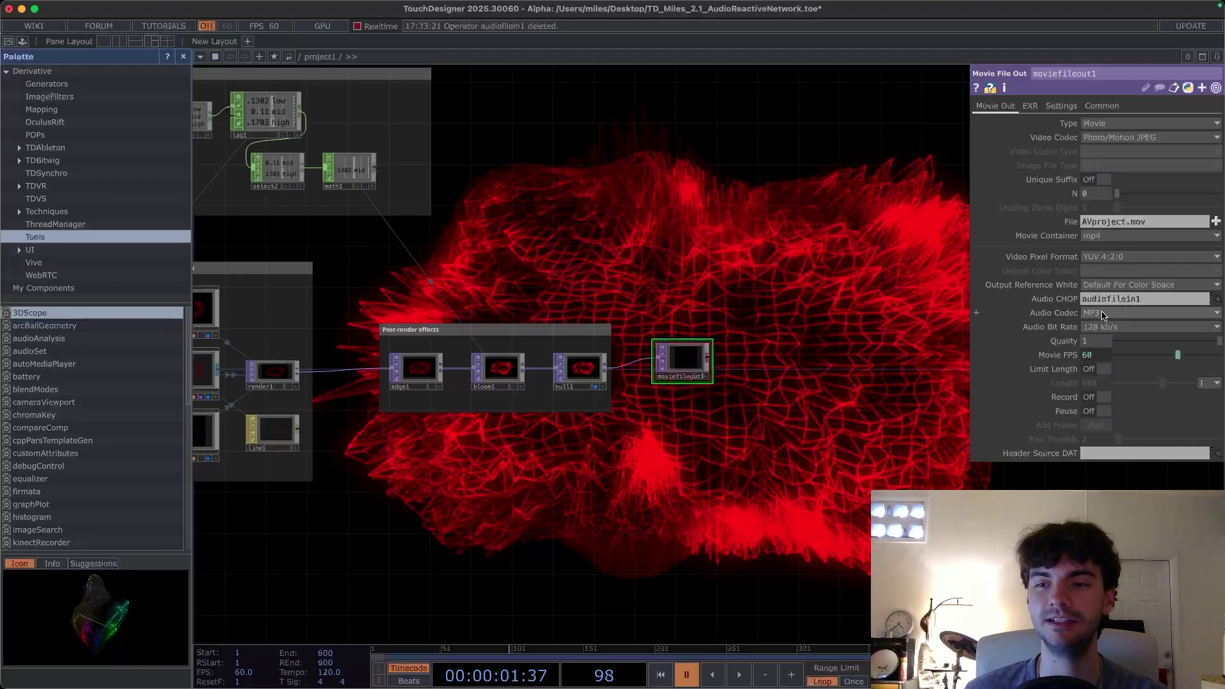
# - Resume the timeline playback with the whole network in view
pyautogui.moveTo(524, 210); pyautogui.dragTo(758, 272)
pyautogui.scroll(-3, 614, 229)
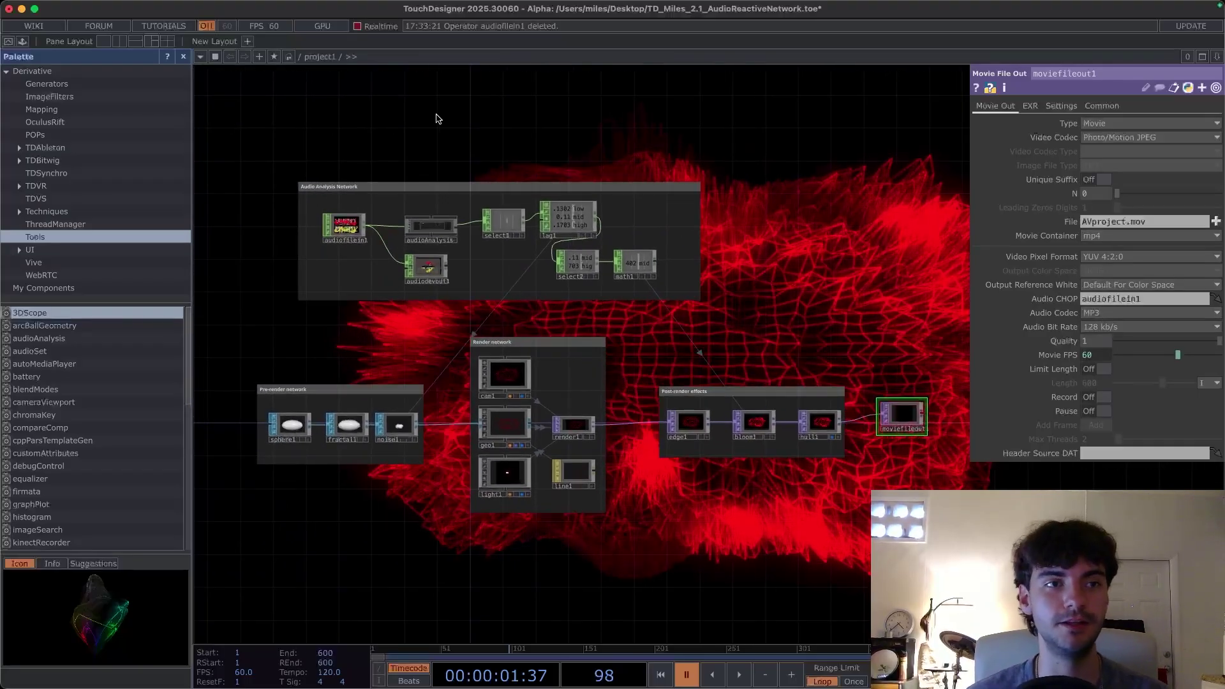
pyautogui.moveTo(456, 149); pyautogui.dragTo(428, 186)
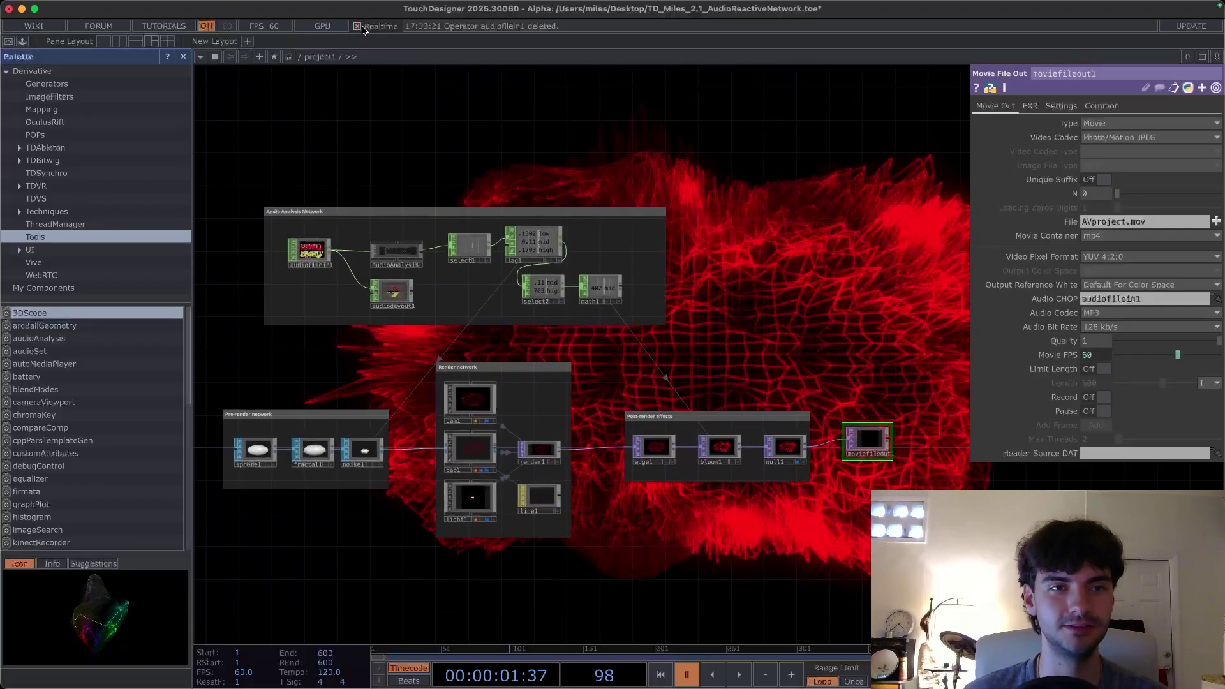
pyautogui.moveTo(373, 111); pyautogui.dragTo(412, 131)
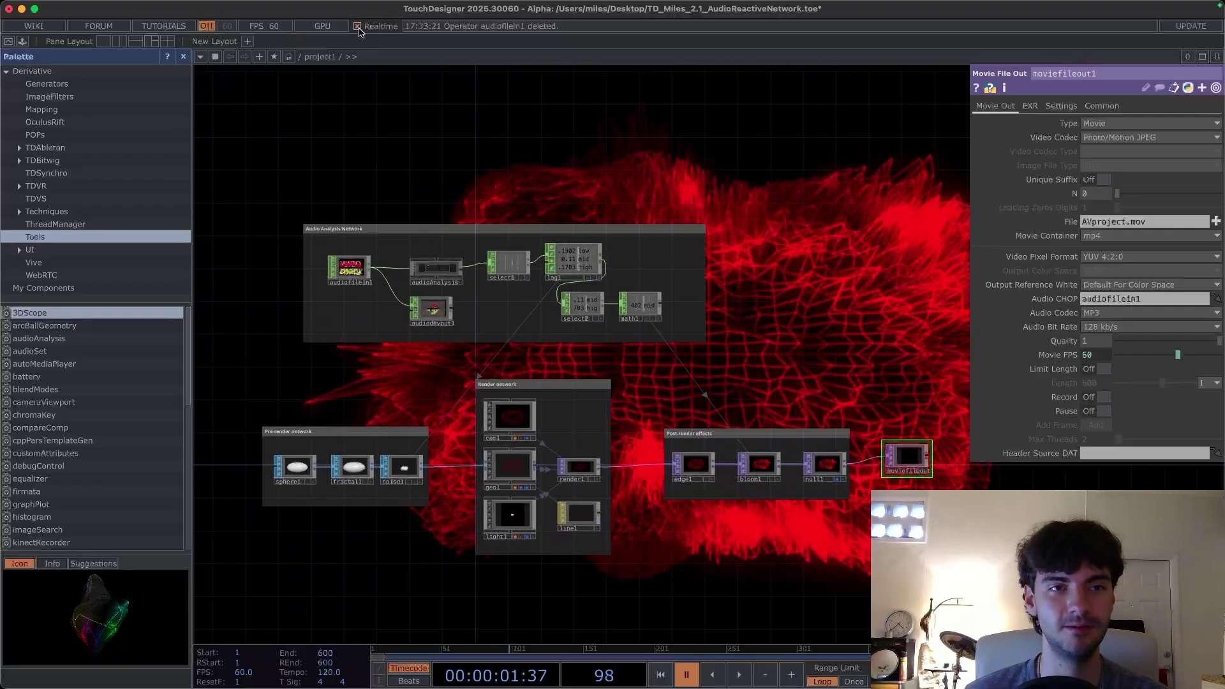
pyautogui.moveTo(376, 80); pyautogui.dragTo(393, 136)
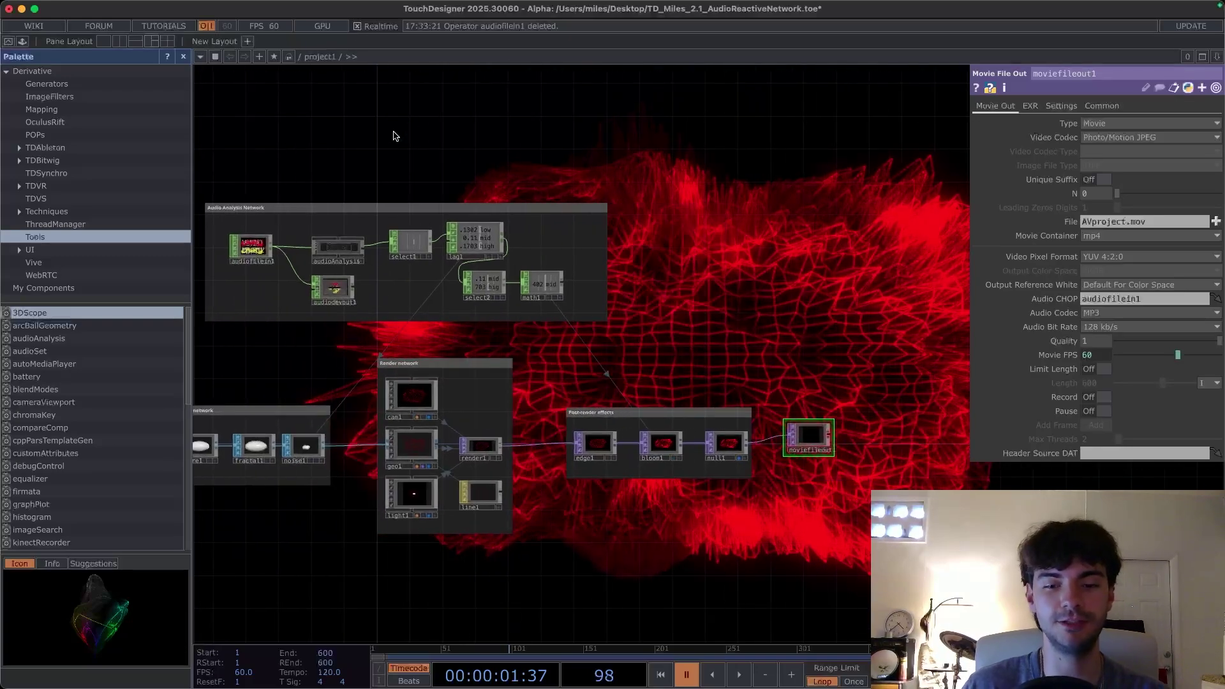
pyautogui.press('space')
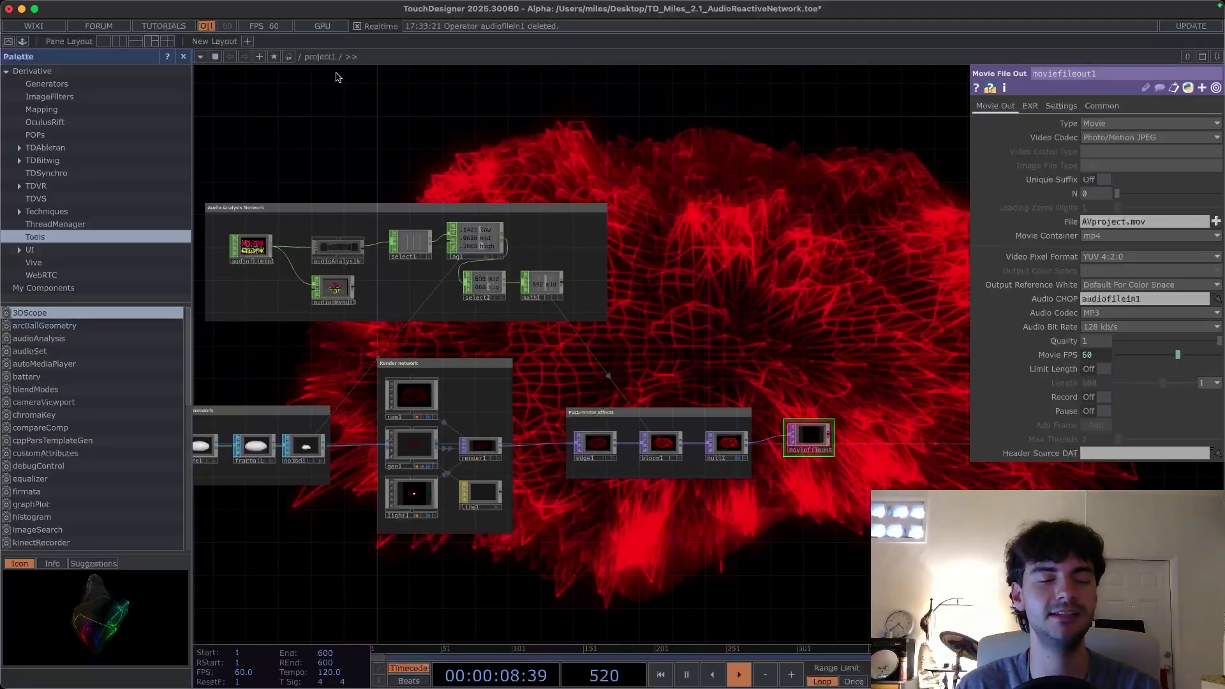
pyautogui.hscroll(-2, 481, 136)
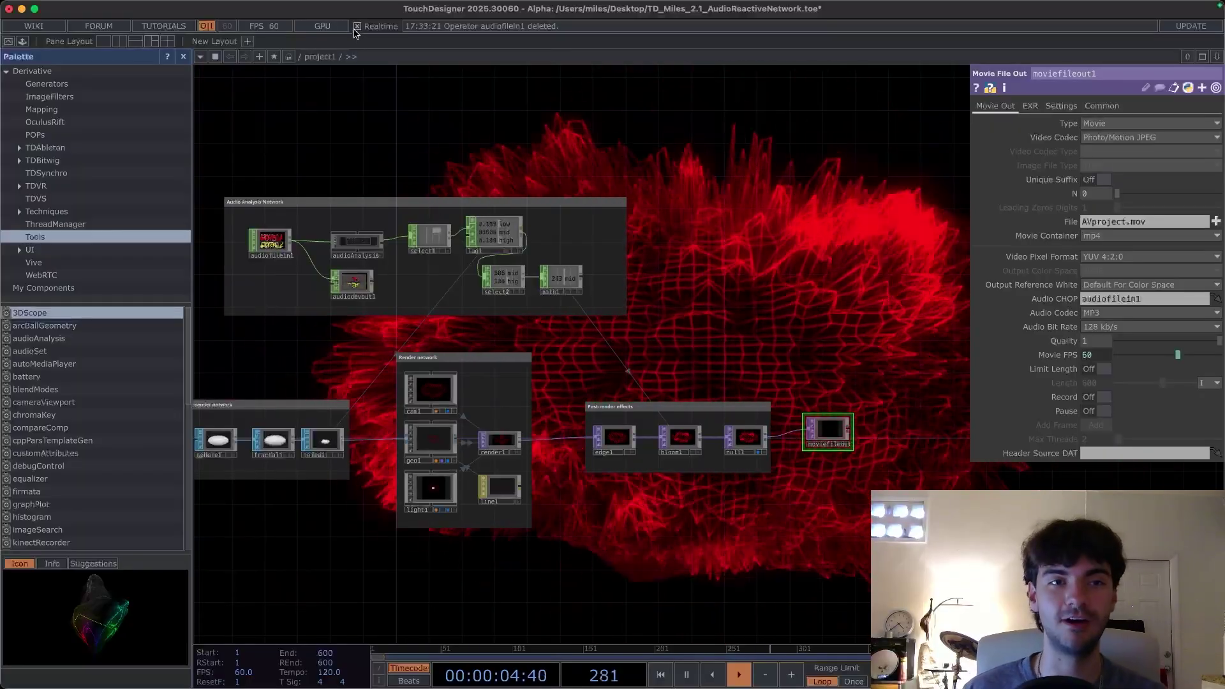
# - Turn off Realtime mode for the project while keeping the network and the Movie File Out in view
pyautogui.moveTo(383, 104); pyautogui.dragTo(423, 88)
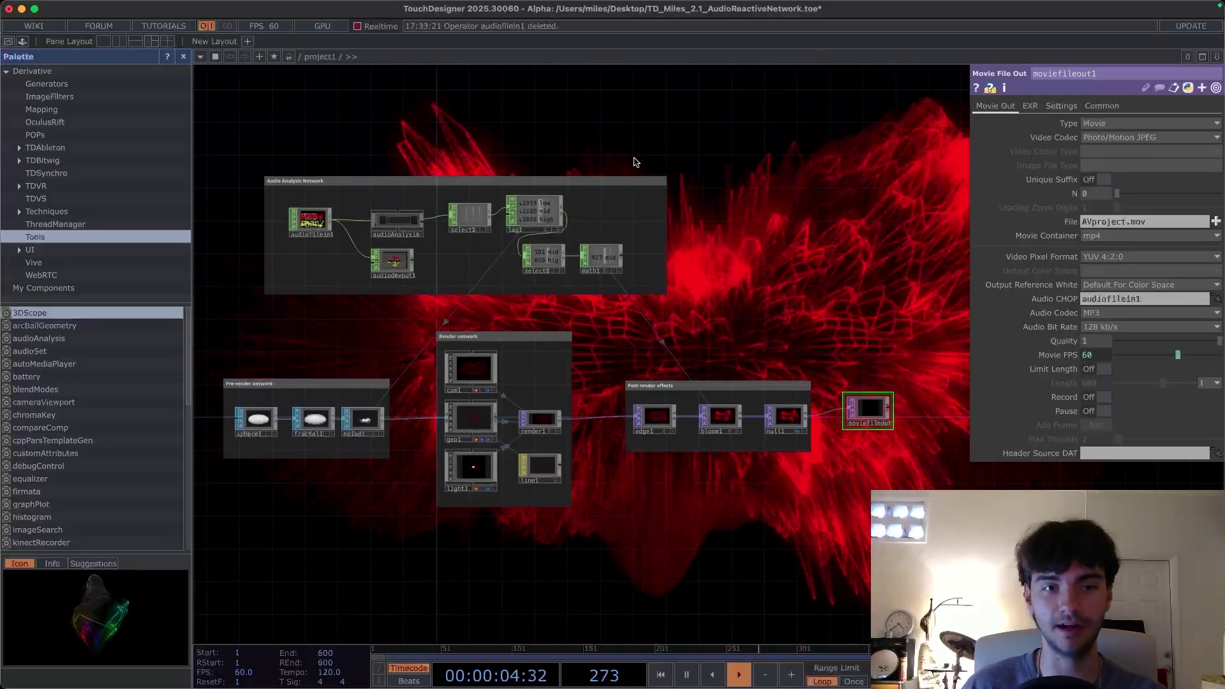
pyautogui.scroll(3, 411, 309)
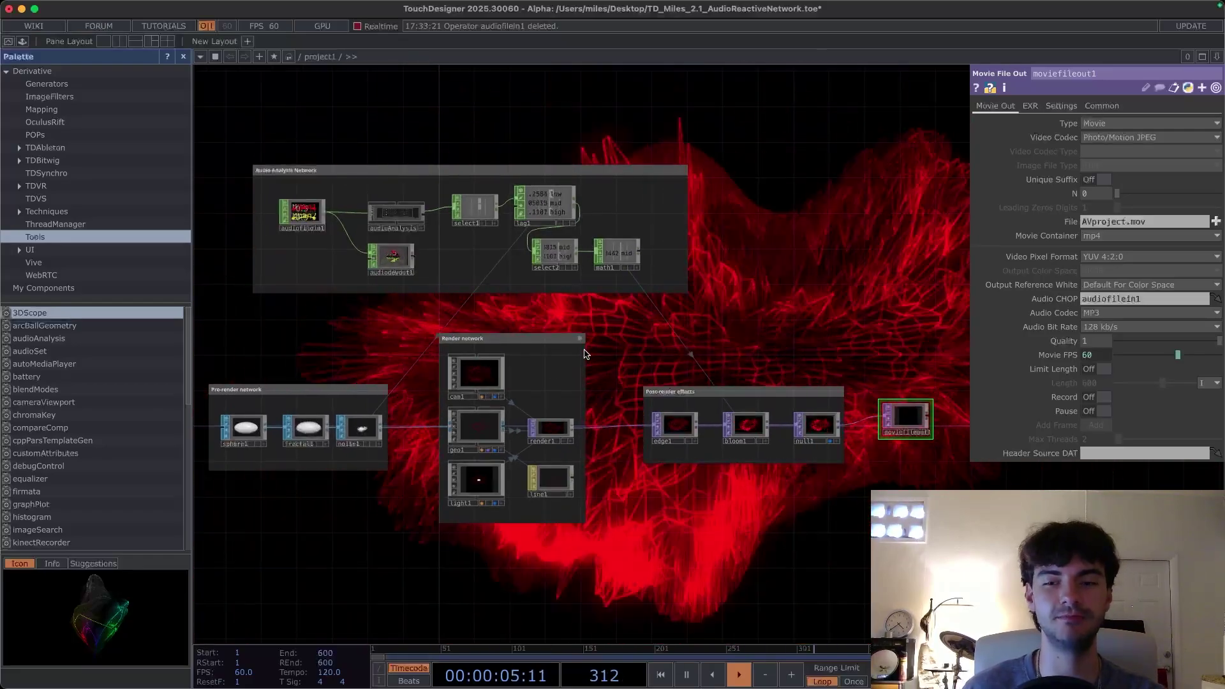
pyautogui.moveTo(844, 321); pyautogui.dragTo(597, 298)
pyautogui.moveTo(628, 294); pyautogui.dragTo(605, 316)
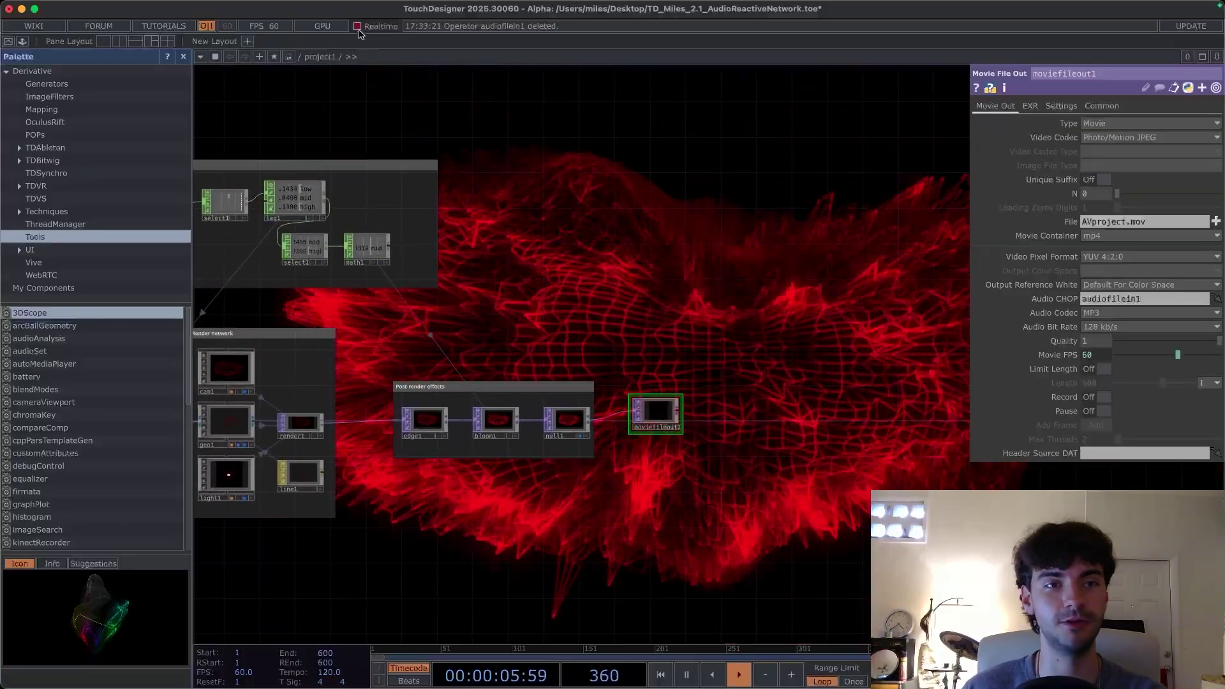
pyautogui.moveTo(586, 276); pyautogui.dragTo(593, 284)
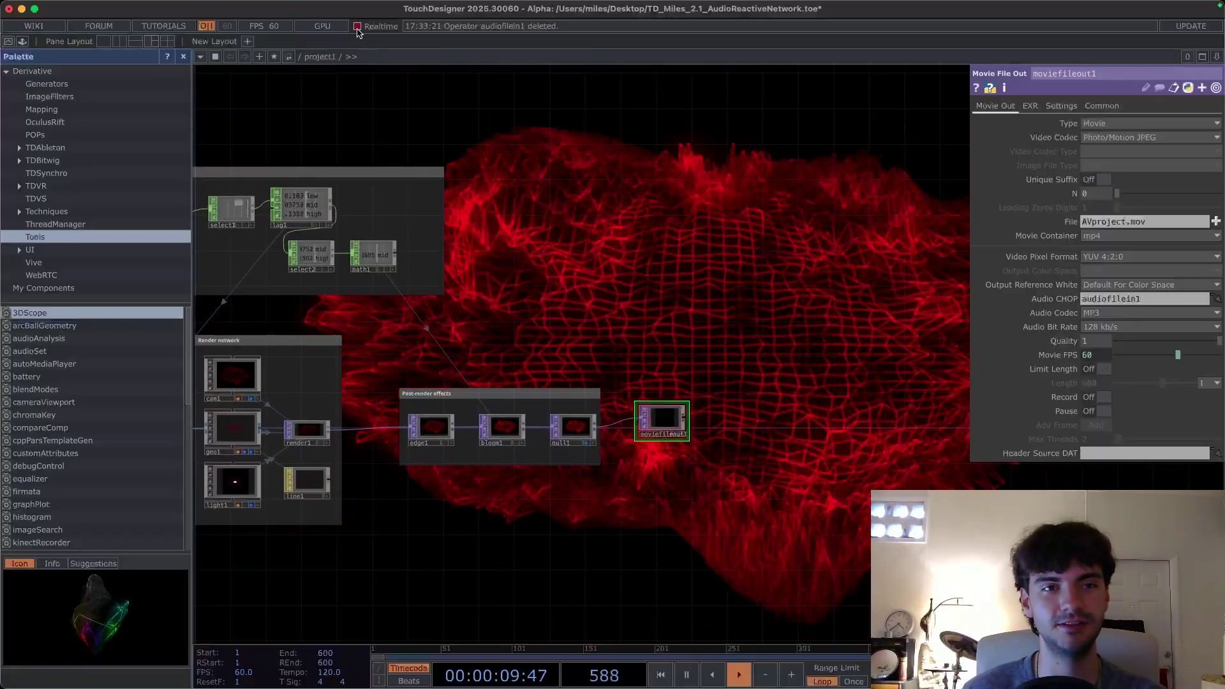
# - Pause the timeline and reload the audio file in audiofilein1 of the Audio Analysis Network
pyautogui.moveTo(687, 324); pyautogui.dragTo(888, 368)
pyautogui.scroll(4, 616, 333)
pyautogui.press('space')
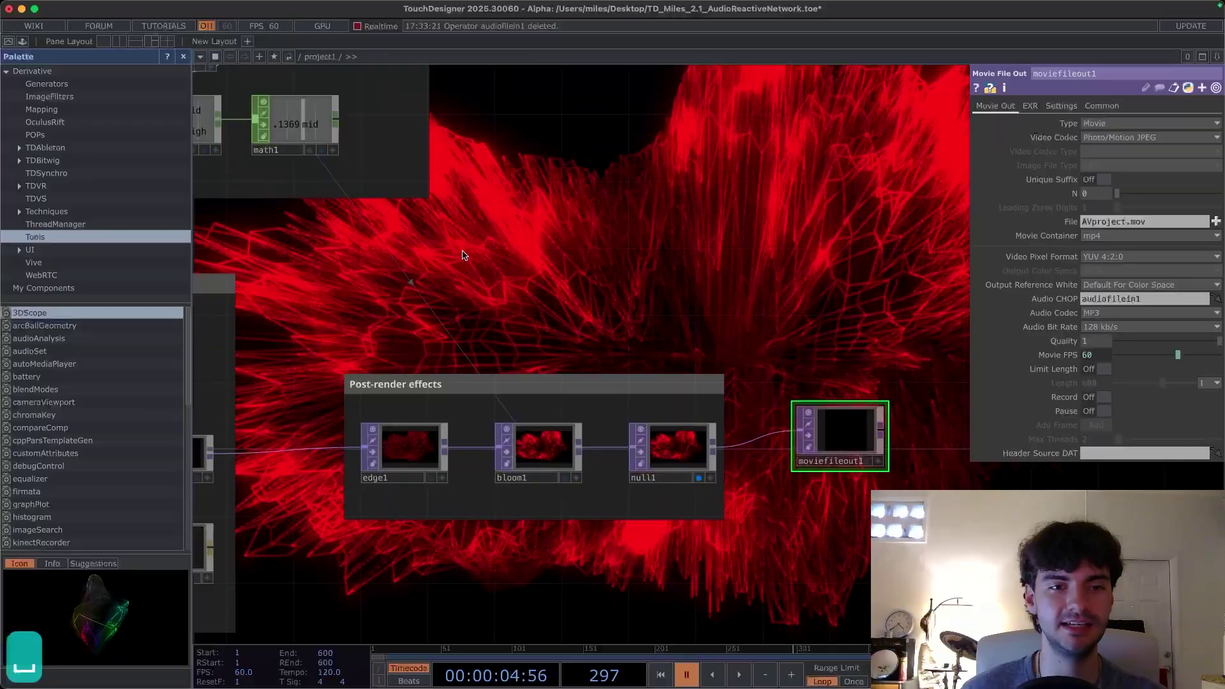
pyautogui.moveTo(466, 255); pyautogui.dragTo(694, 326)
pyautogui.moveTo(515, 317); pyautogui.dragTo(741, 364)
pyautogui.moveTo(312, 360); pyautogui.dragTo(571, 378)
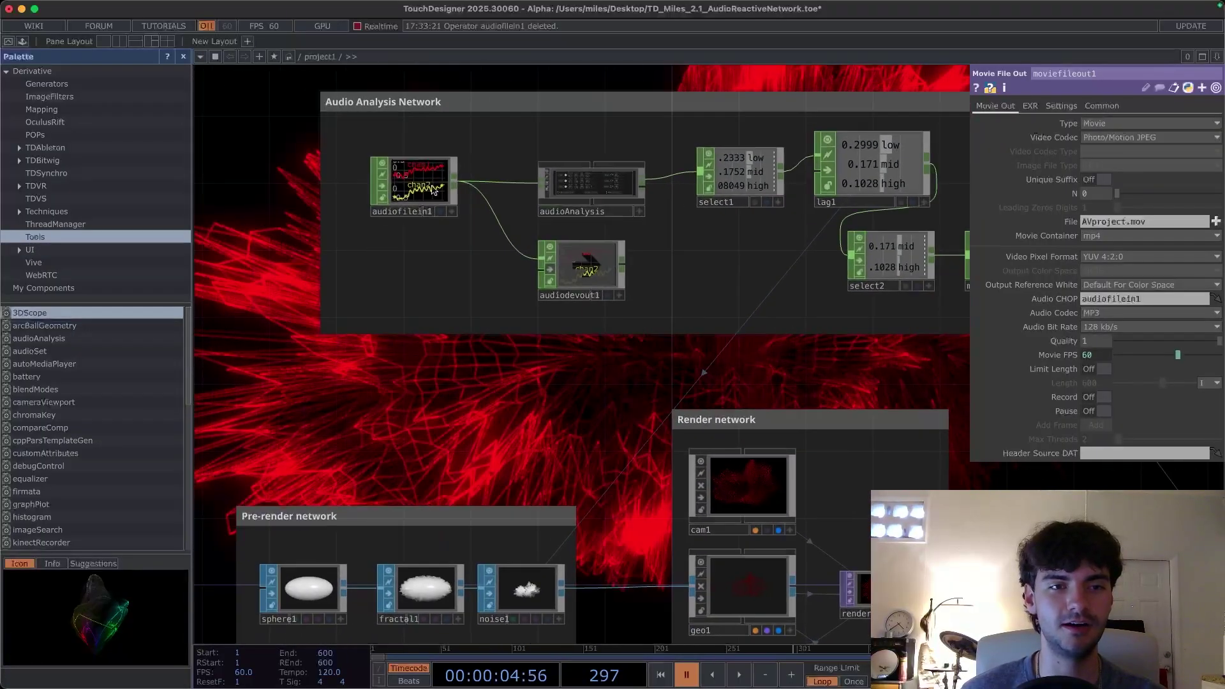
pyautogui.click(429, 189)
pyautogui.click(1098, 138)
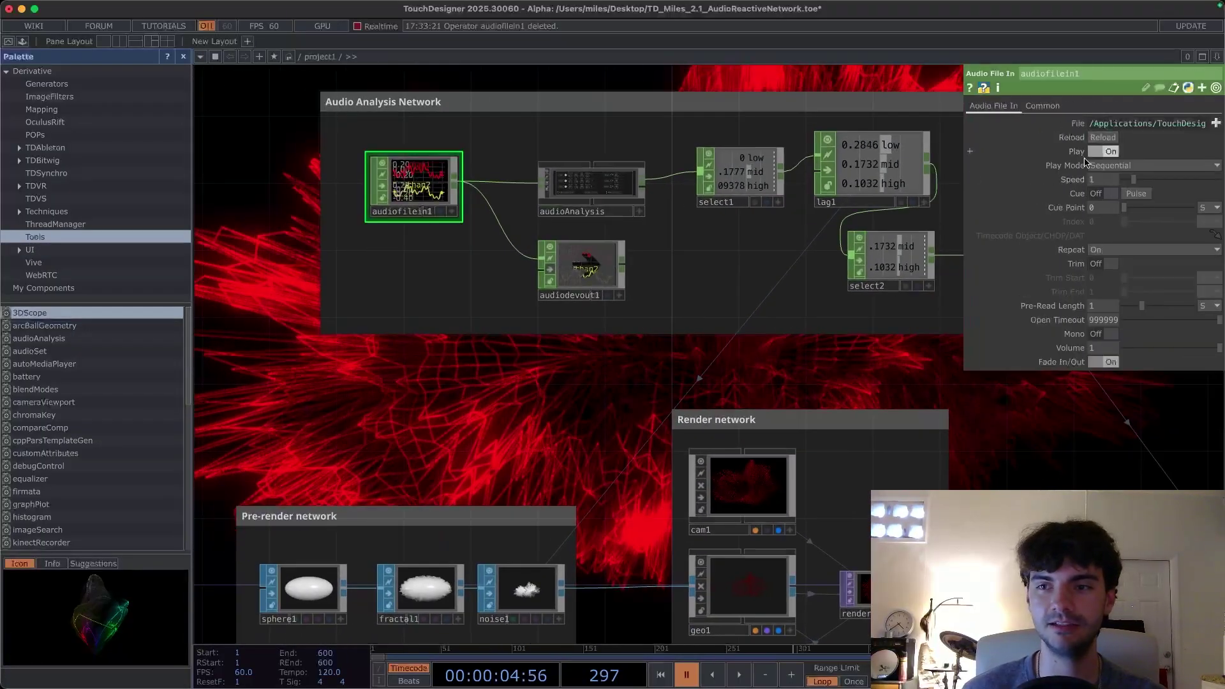
# - Compare the recording parameters of moviefileout1 with the Reload and Play parameters of audiofilein1
pyautogui.moveTo(1037, 443); pyautogui.dragTo(480, 289)
pyautogui.moveTo(886, 350); pyautogui.dragTo(401, 345)
pyautogui.click(529, 409)
pyautogui.moveTo(585, 353); pyautogui.dragTo(809, 408)
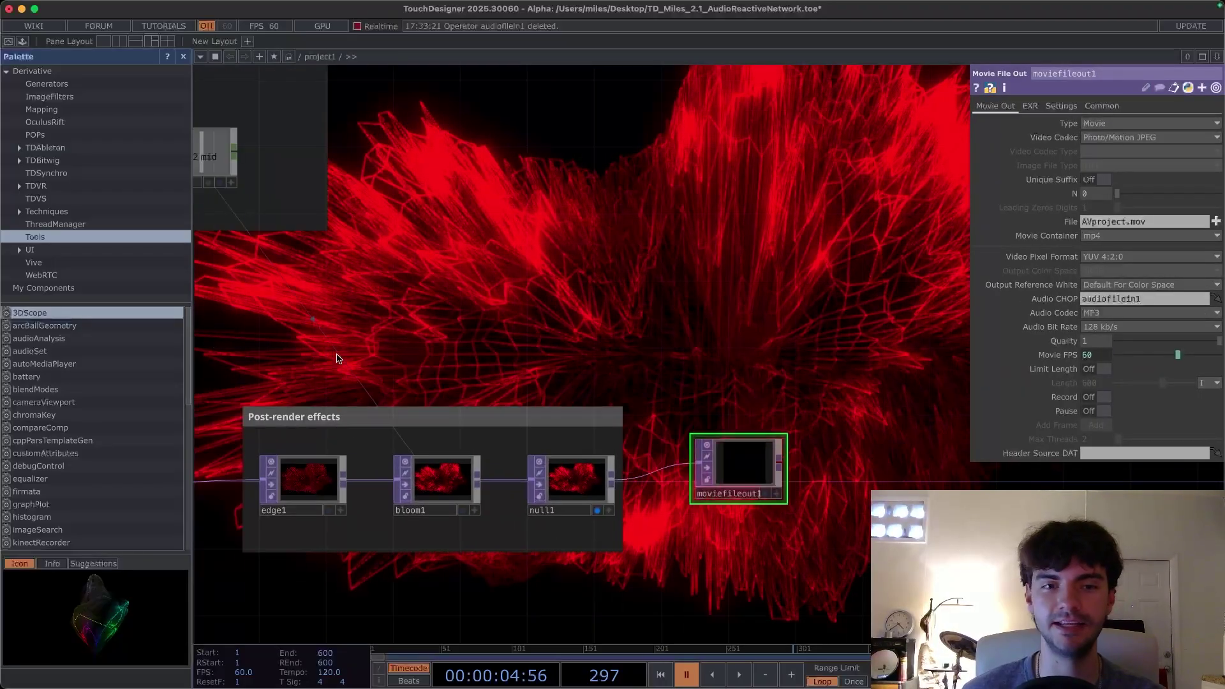
pyautogui.moveTo(405, 361); pyautogui.dragTo(920, 416)
pyautogui.moveTo(336, 364); pyautogui.dragTo(692, 419)
pyautogui.click(483, 181)
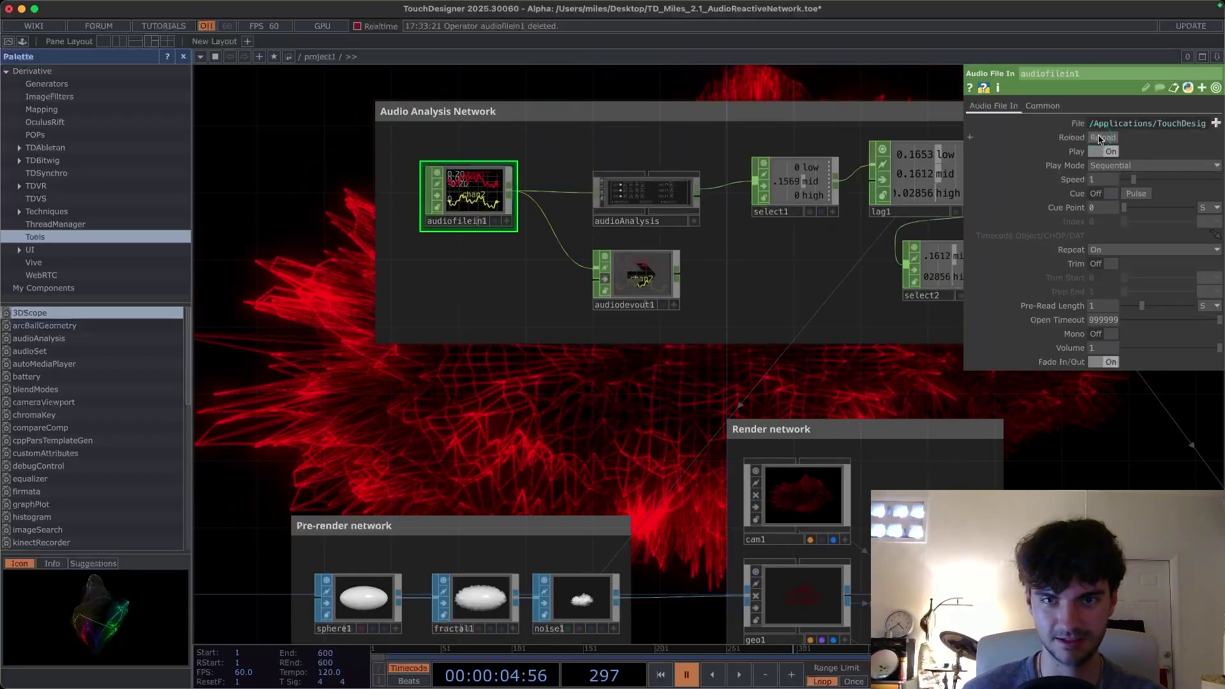
pyautogui.scroll(-4, 549, 375)
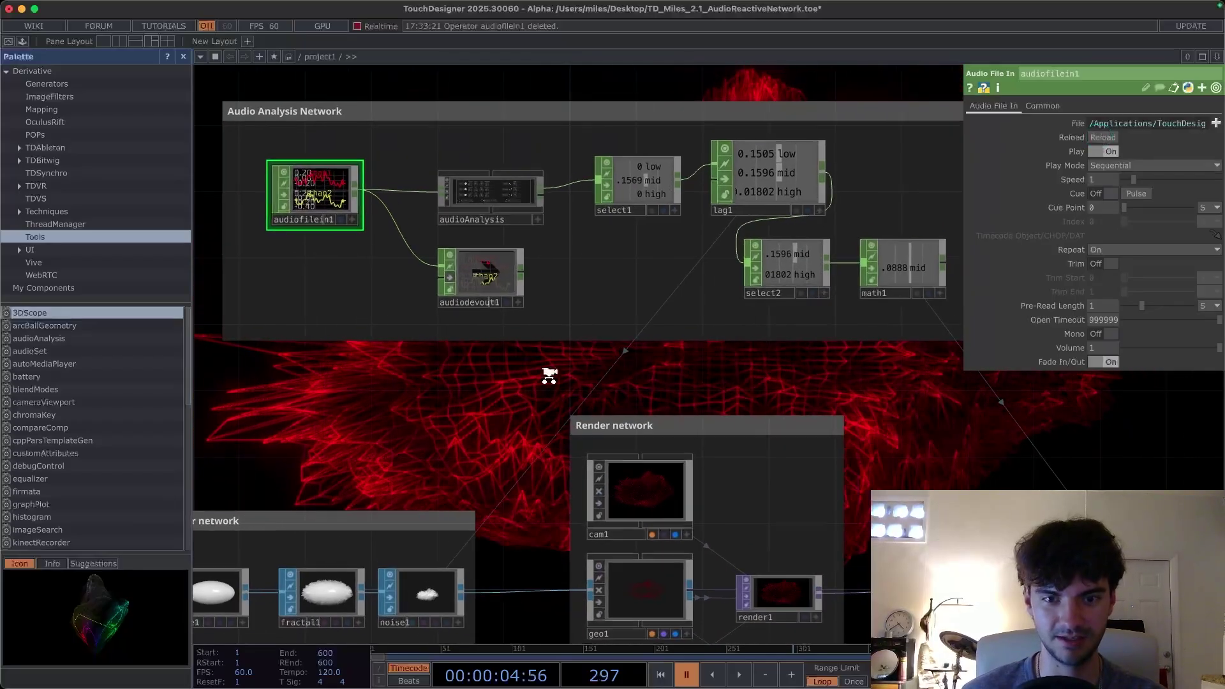
pyautogui.scroll(-3, 549, 376)
pyautogui.moveTo(949, 261); pyautogui.dragTo(603, 261)
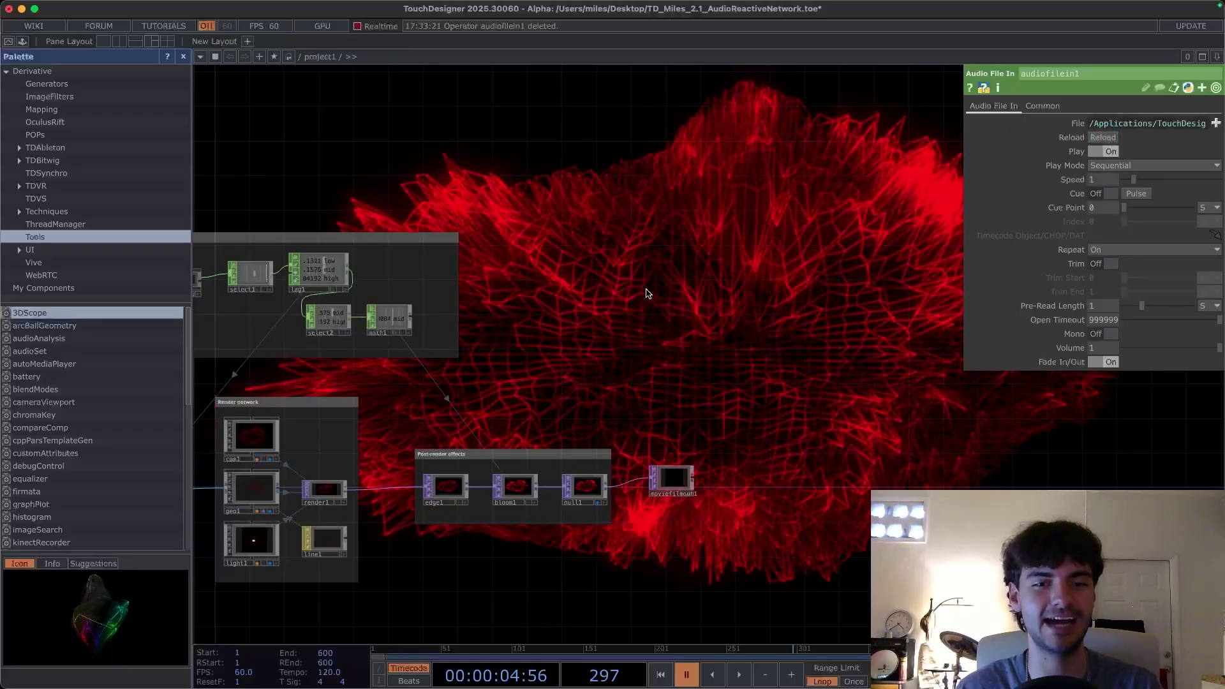
pyautogui.moveTo(596, 325); pyautogui.dragTo(622, 337)
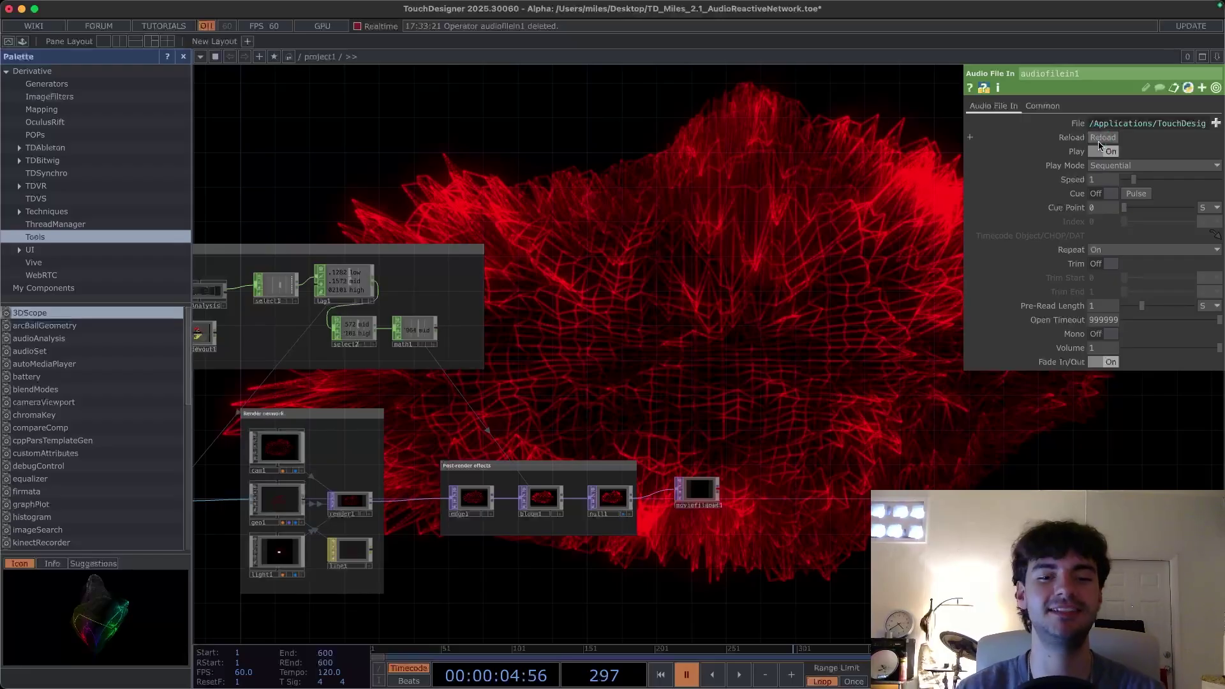
# - Switch recording on in moviefileout1 and off again while the timeline is paused
pyautogui.click(697, 489)
pyautogui.moveTo(744, 397); pyautogui.dragTo(706, 342)
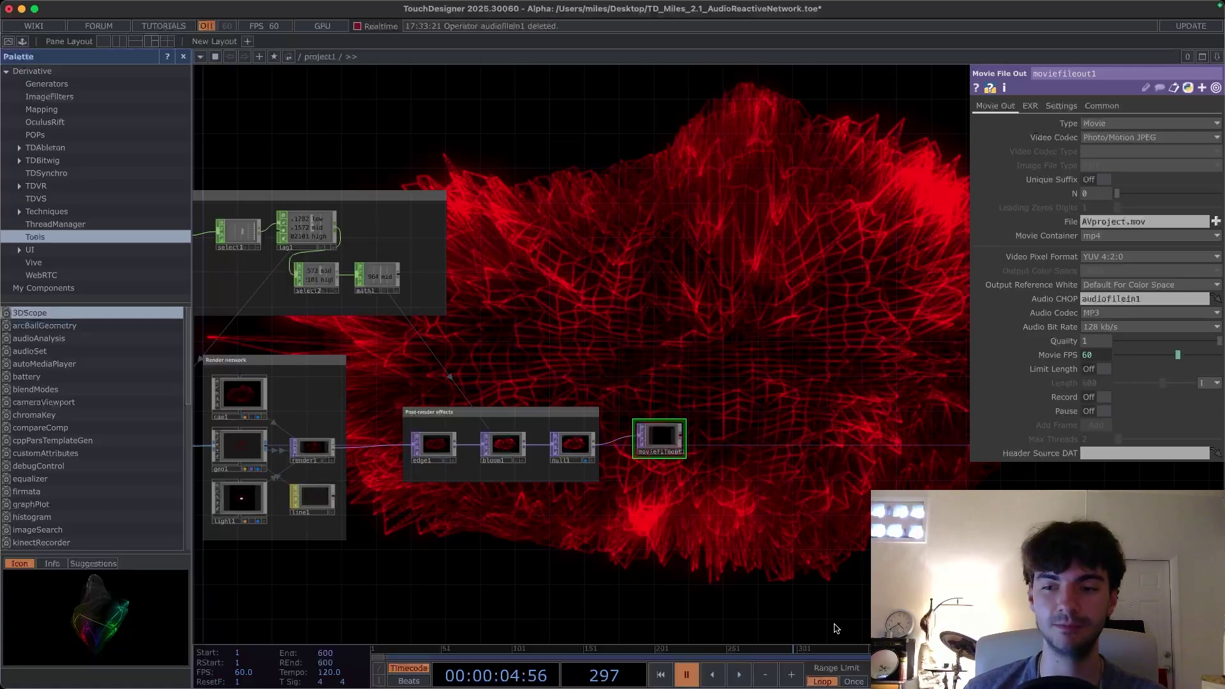
pyautogui.click(1094, 398)
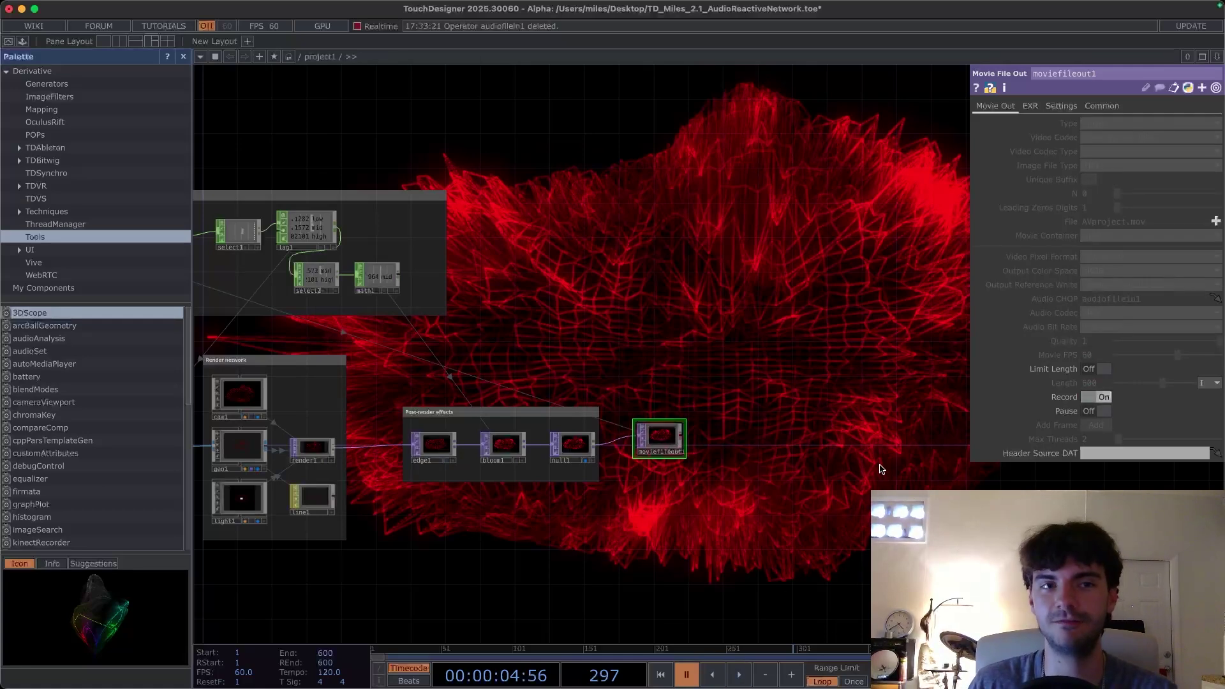
pyautogui.click(1104, 397)
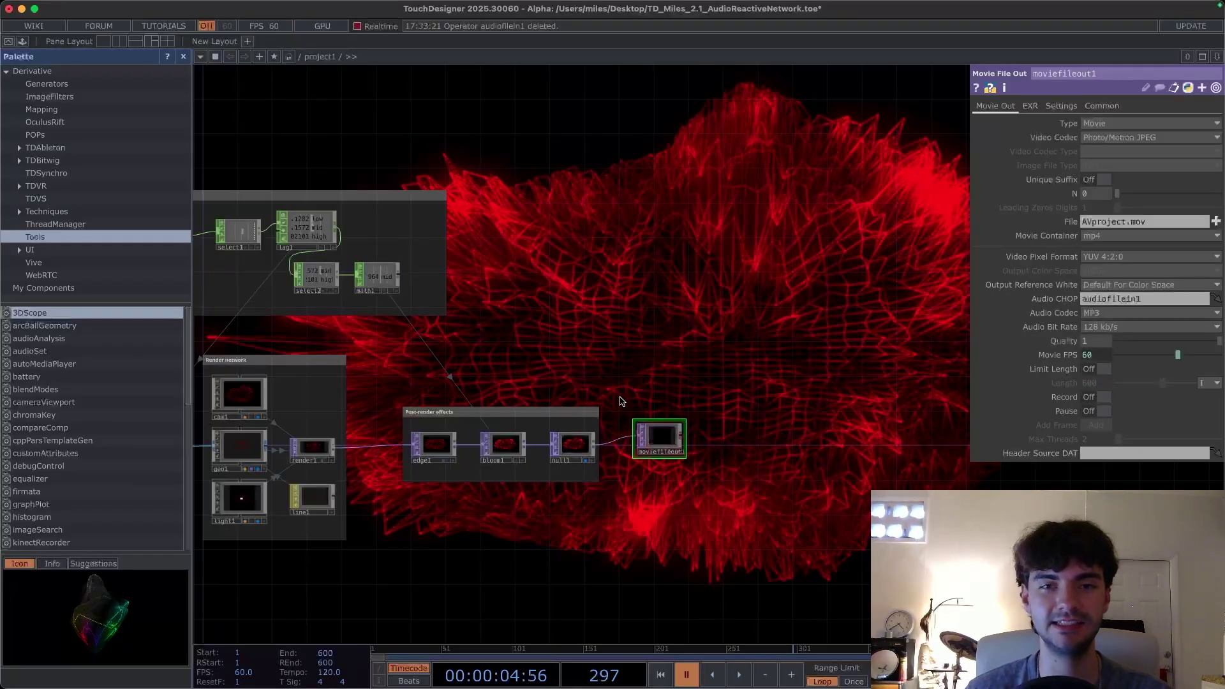
# - Enable Limit Length on the Movie File Out and set the length to 90 seconds
pyautogui.click(1103, 370)
pyautogui.click(1207, 384)
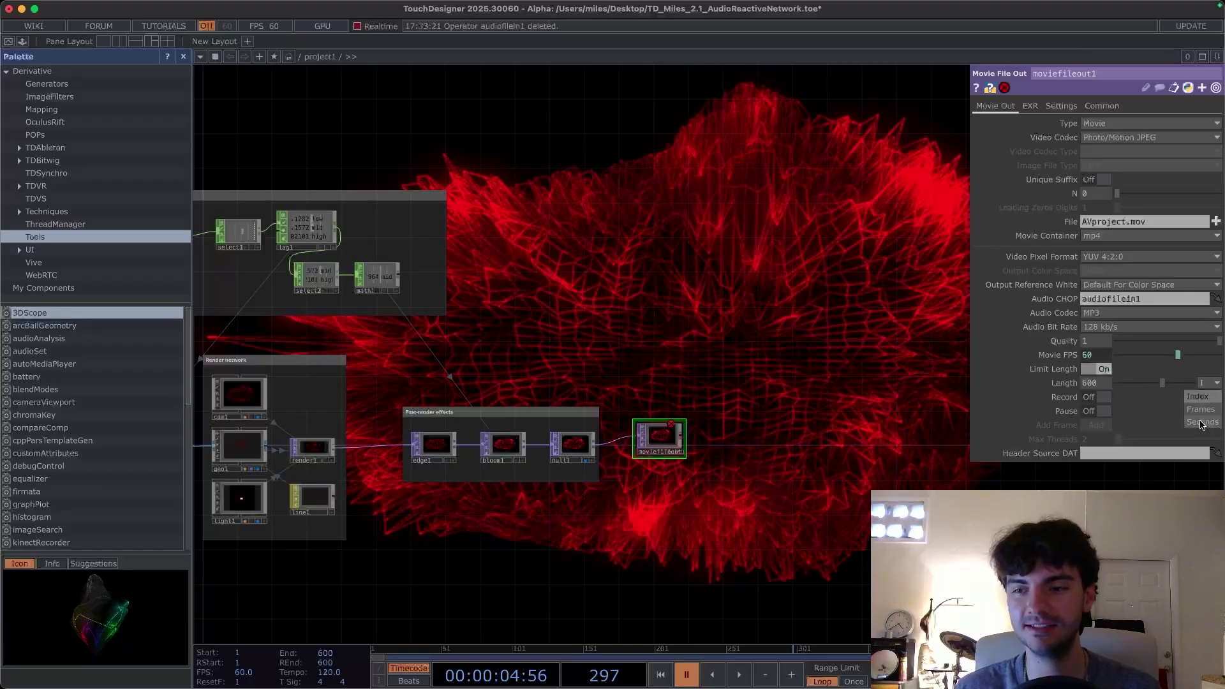
pyautogui.click(1202, 423)
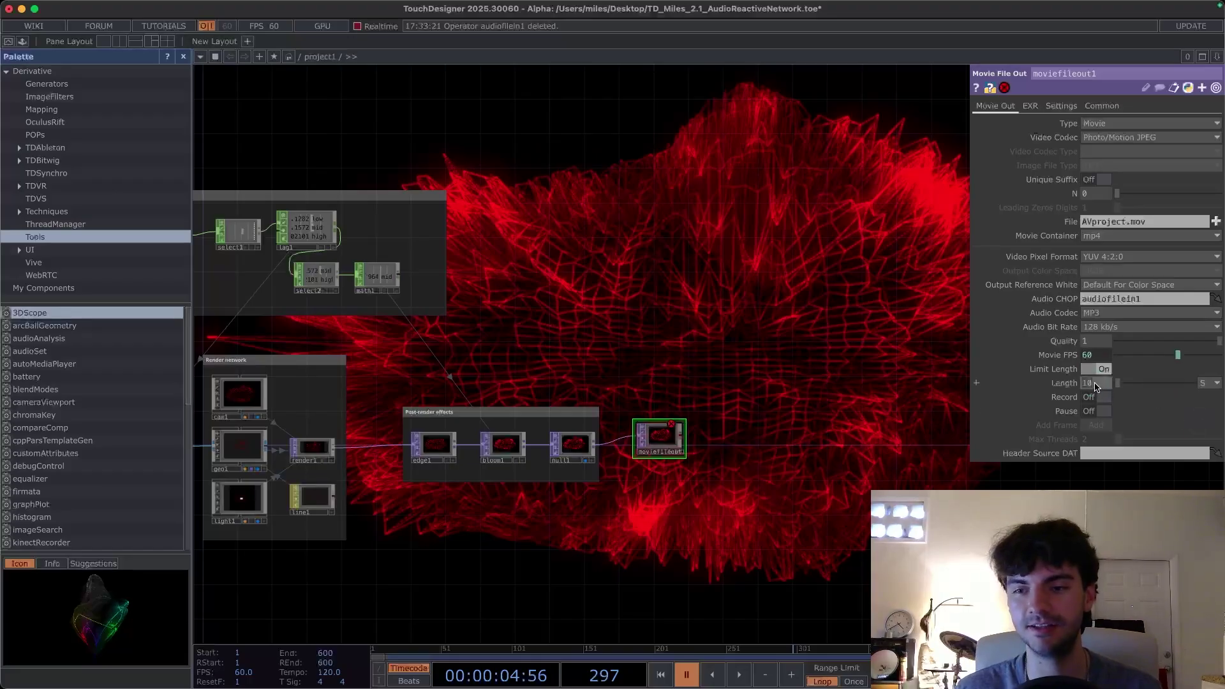
pyautogui.write('90')
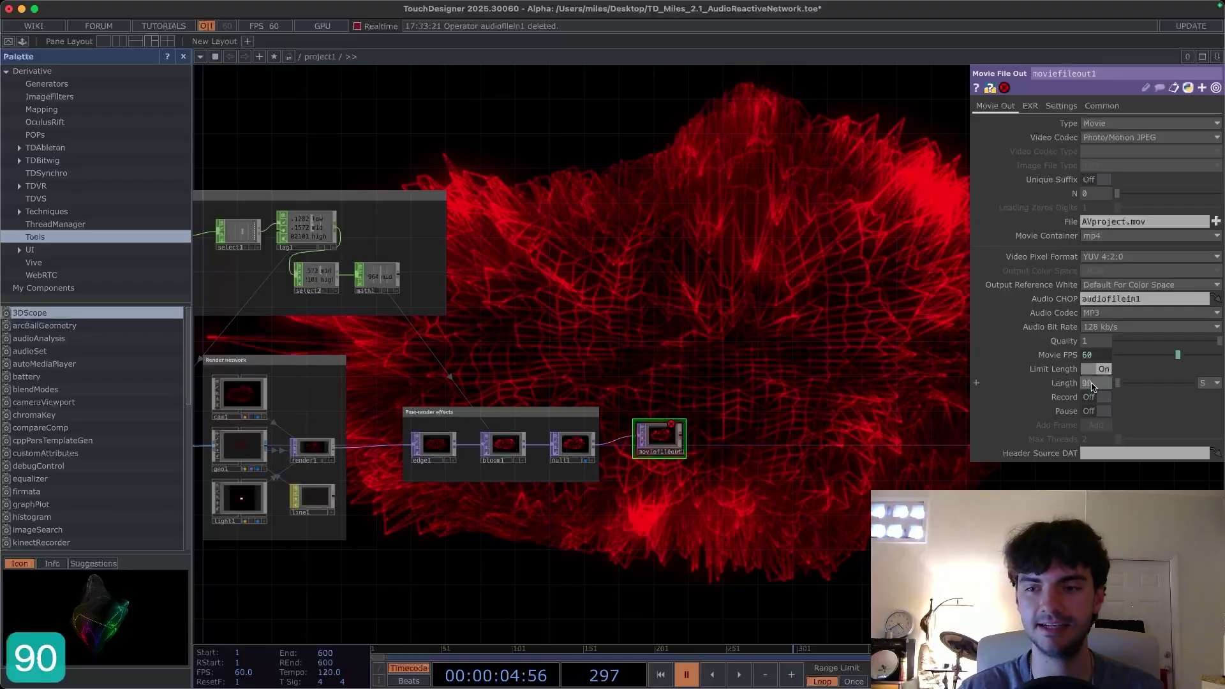
pyautogui.press('Return')
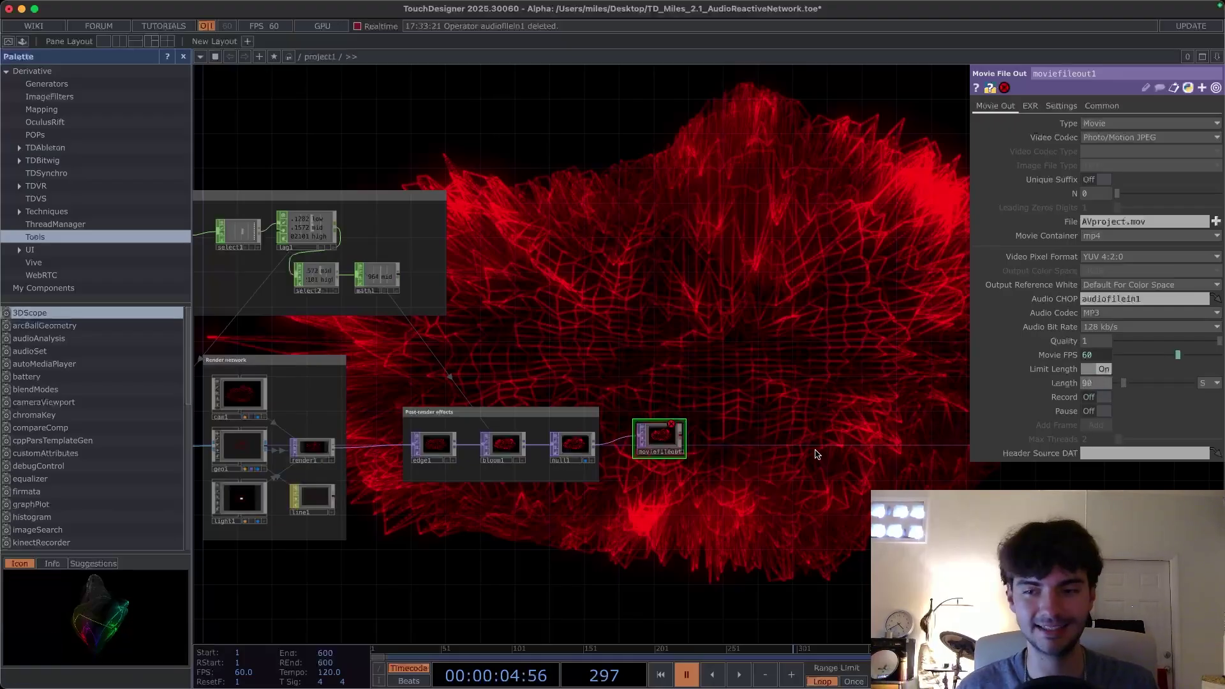
# - Check moviefileout1's error information and change the output file name to AVproject.mp4
pyautogui.middleClick(674, 427)
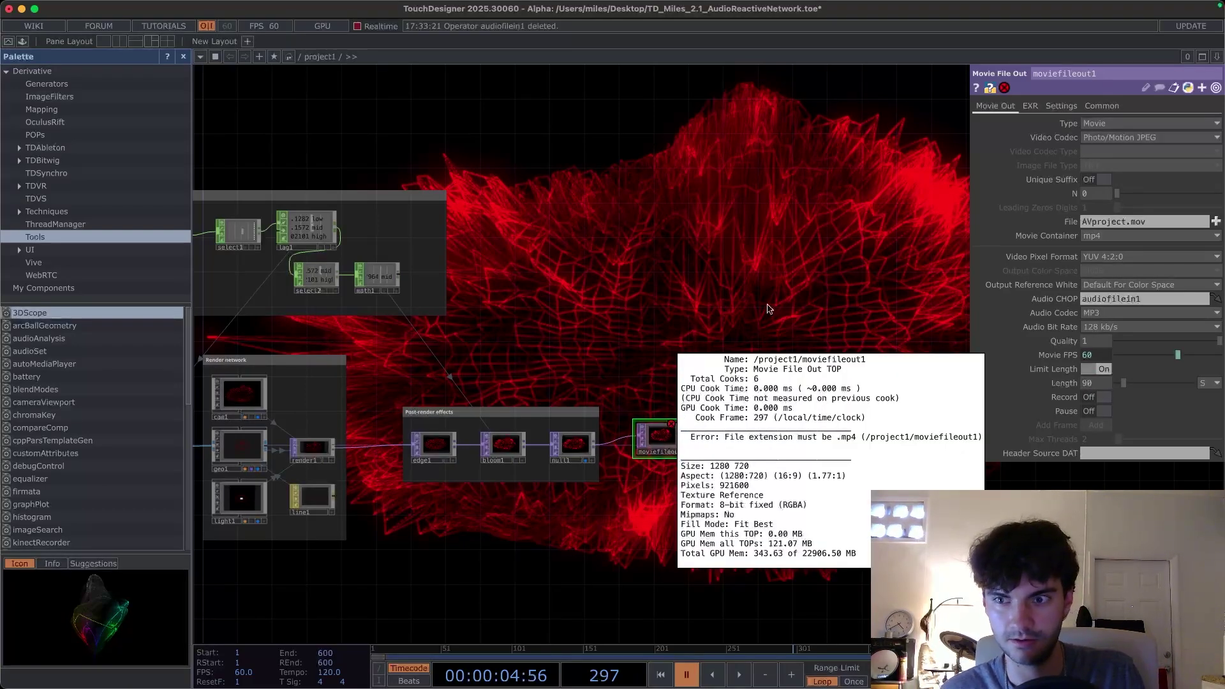
pyautogui.click(1152, 224)
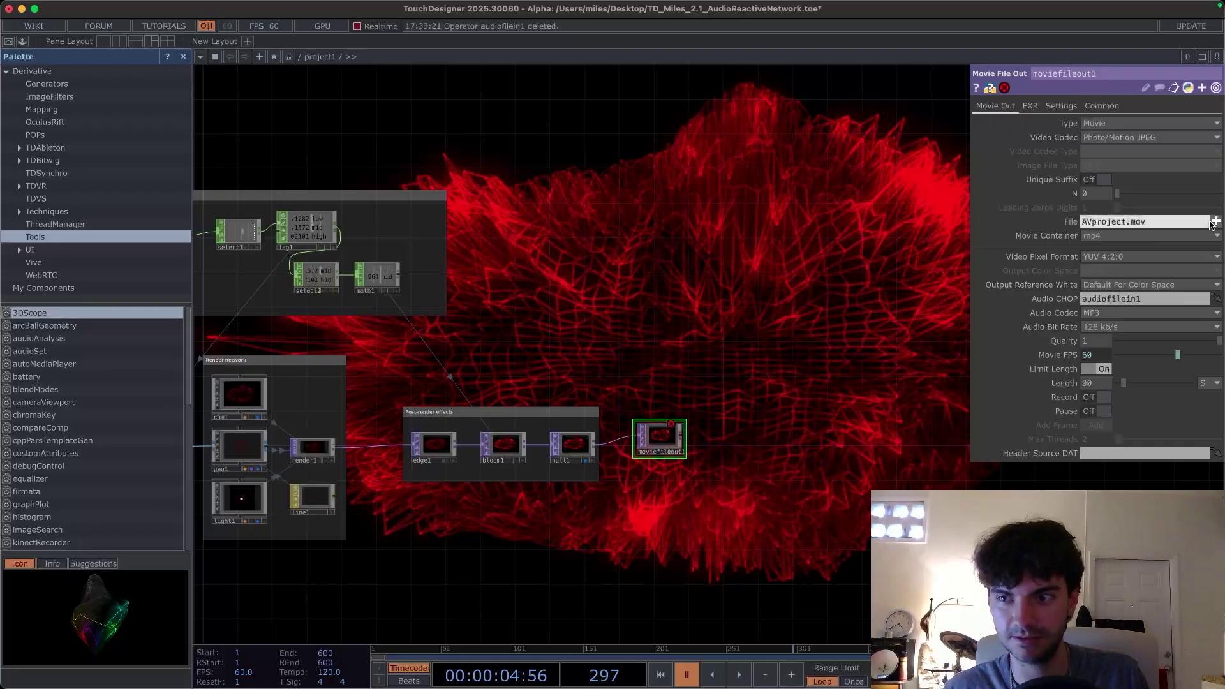
pyautogui.press('BackSpace')
pyautogui.press('BackSpace')
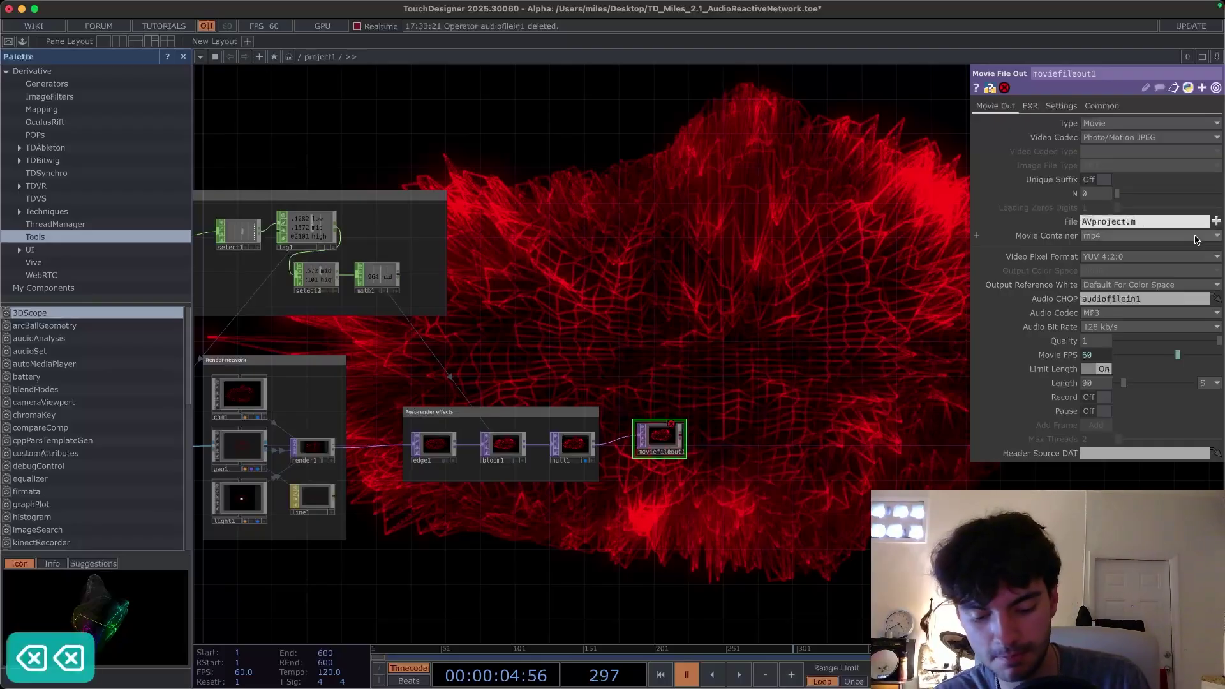
pyautogui.write('p4')
pyautogui.press('Return')
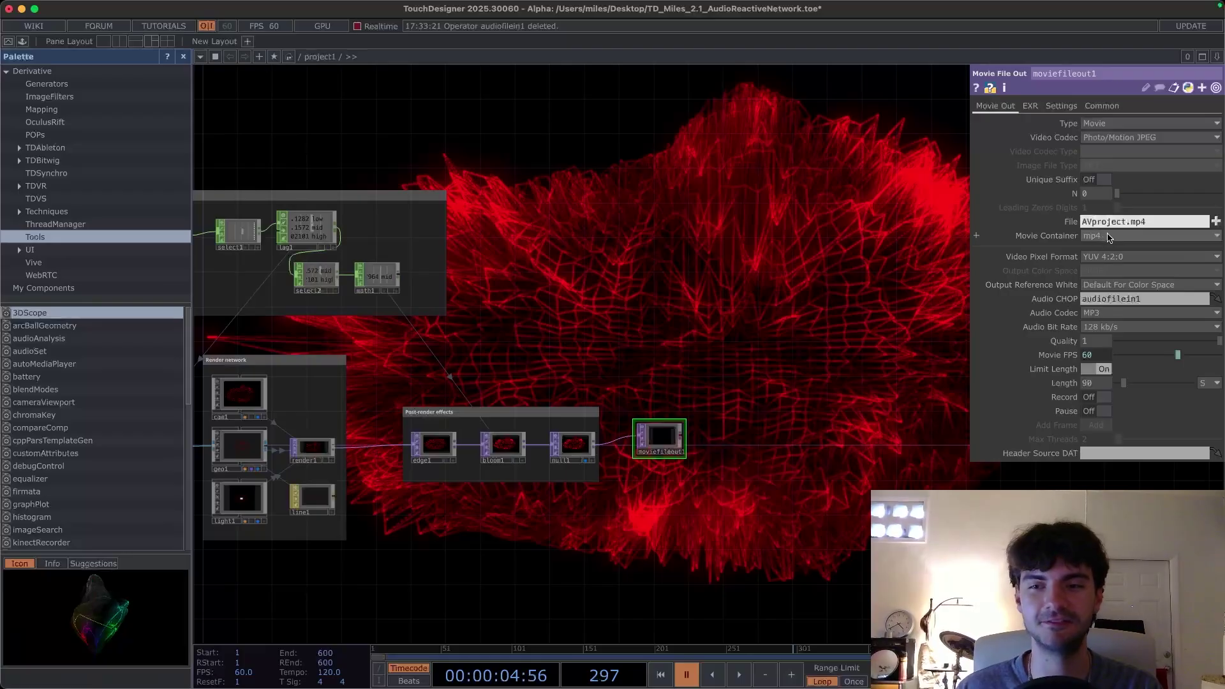
# - Recheck audiofilein1's parameters, start recording with moviefileout1 and resume the timeline playback
pyautogui.scroll(3, 667, 492)
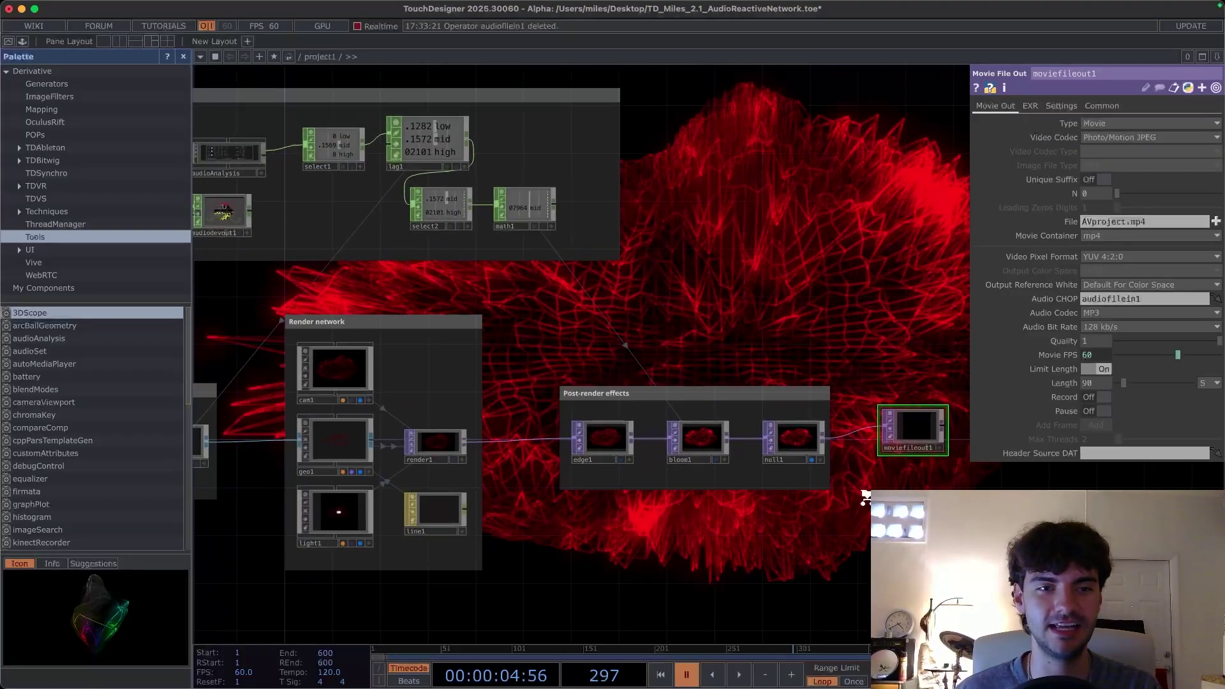
pyautogui.scroll(-3, 866, 498)
pyautogui.moveTo(850, 506); pyautogui.dragTo(927, 492)
pyautogui.moveTo(449, 357); pyautogui.dragTo(387, 347)
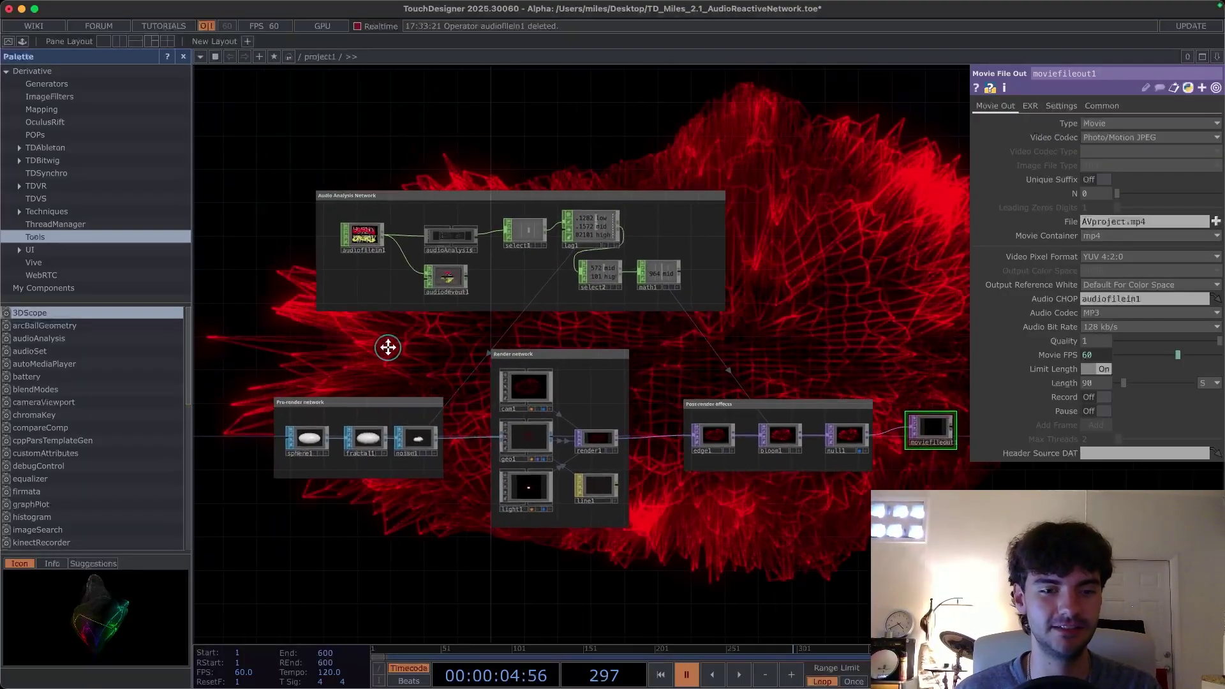
pyautogui.moveTo(814, 335); pyautogui.dragTo(665, 332)
pyautogui.scroll(-2, 737, 326)
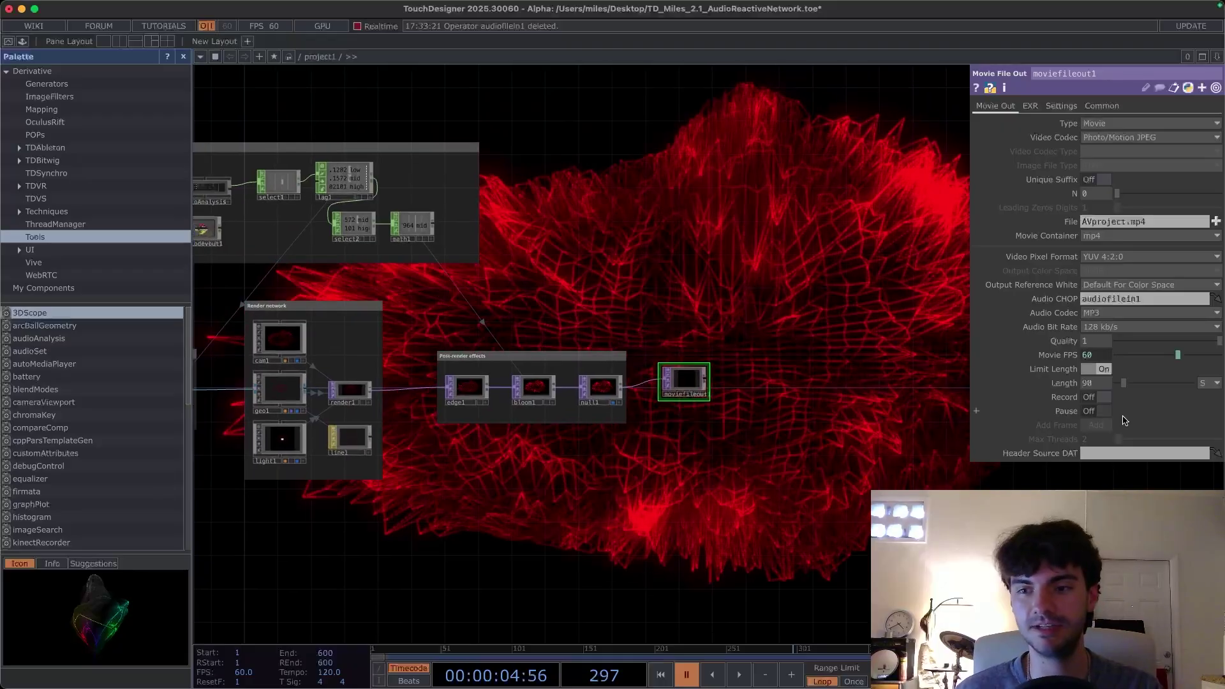
pyautogui.moveTo(696, 275); pyautogui.dragTo(825, 323)
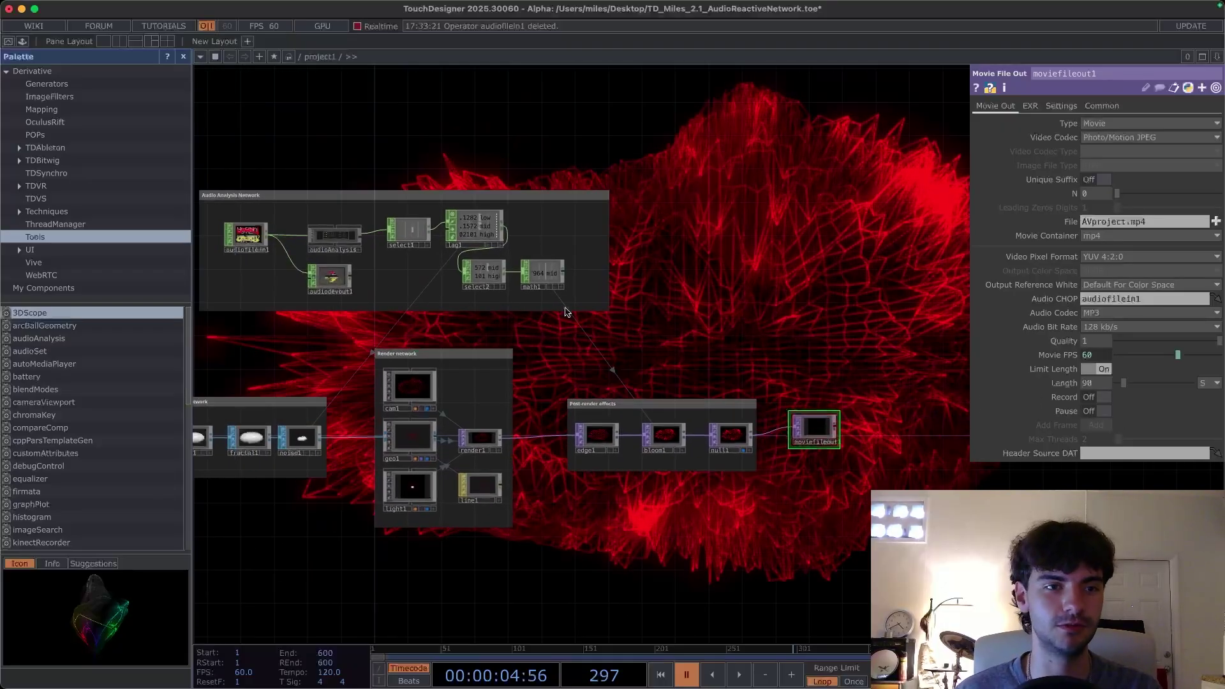
pyautogui.click(254, 230)
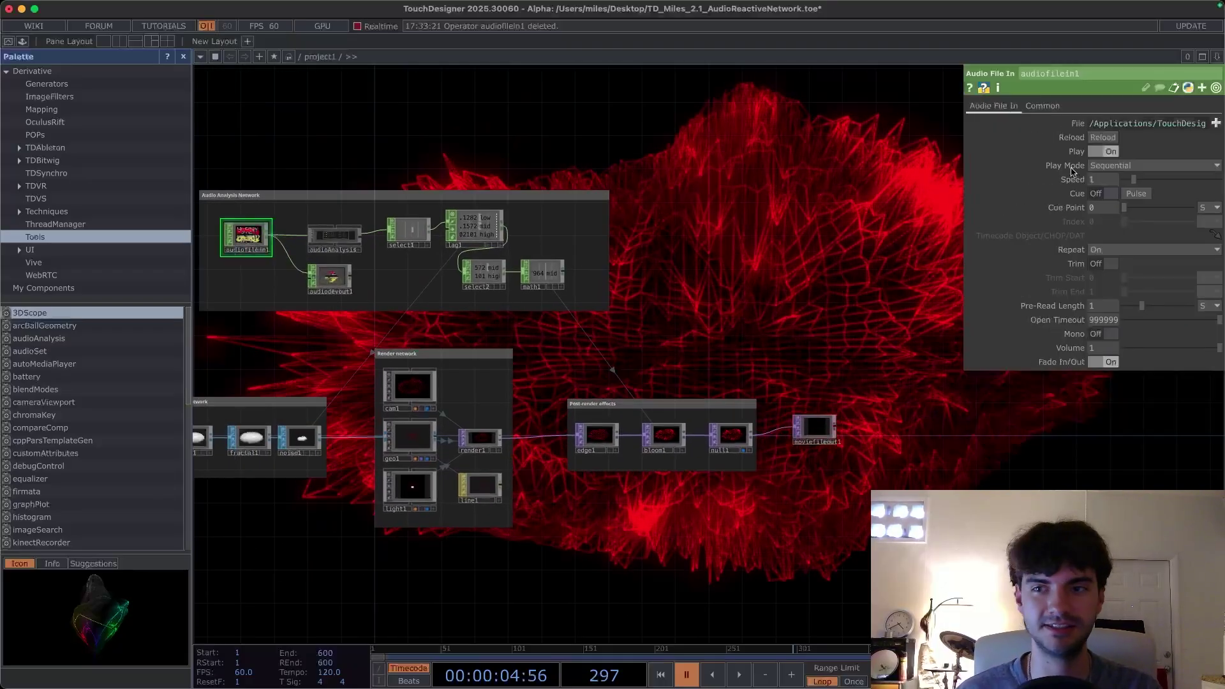
pyautogui.click(816, 428)
pyautogui.click(1093, 398)
pyautogui.hscroll(2, 741, 341)
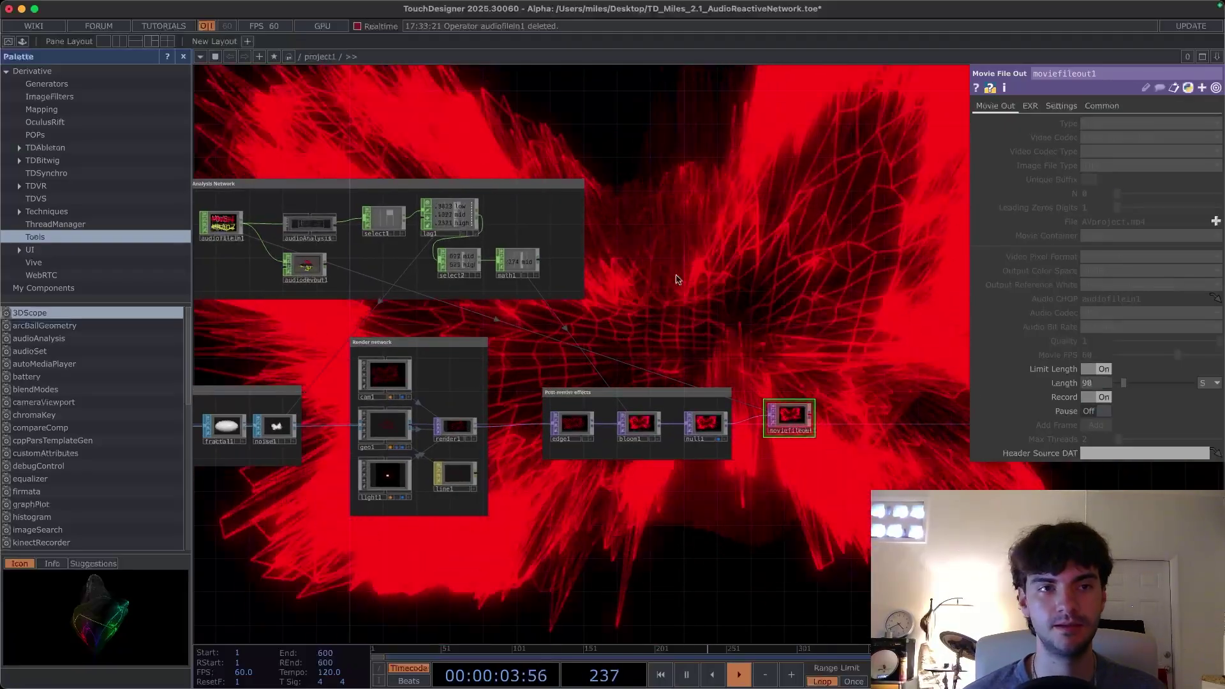
# - Let the visual record for a while, and stop the recording in moviefileout1
pyautogui.hscroll(-5, 471, 134)
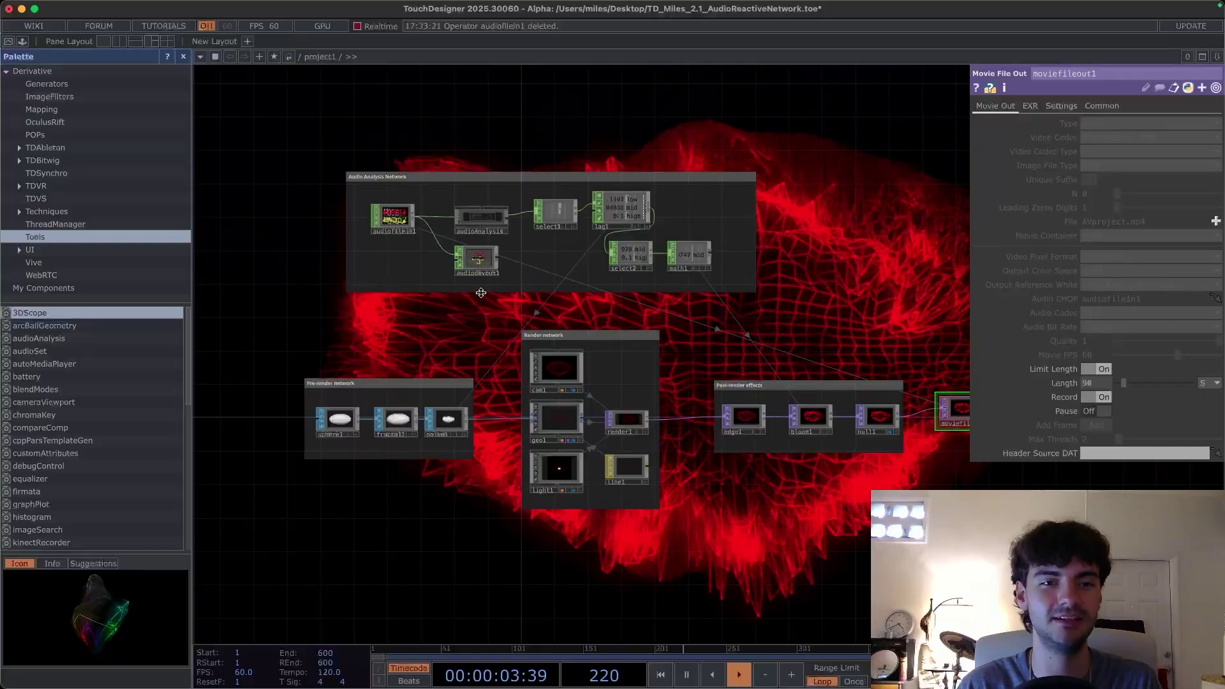
pyautogui.moveTo(774, 304); pyautogui.dragTo(599, 331)
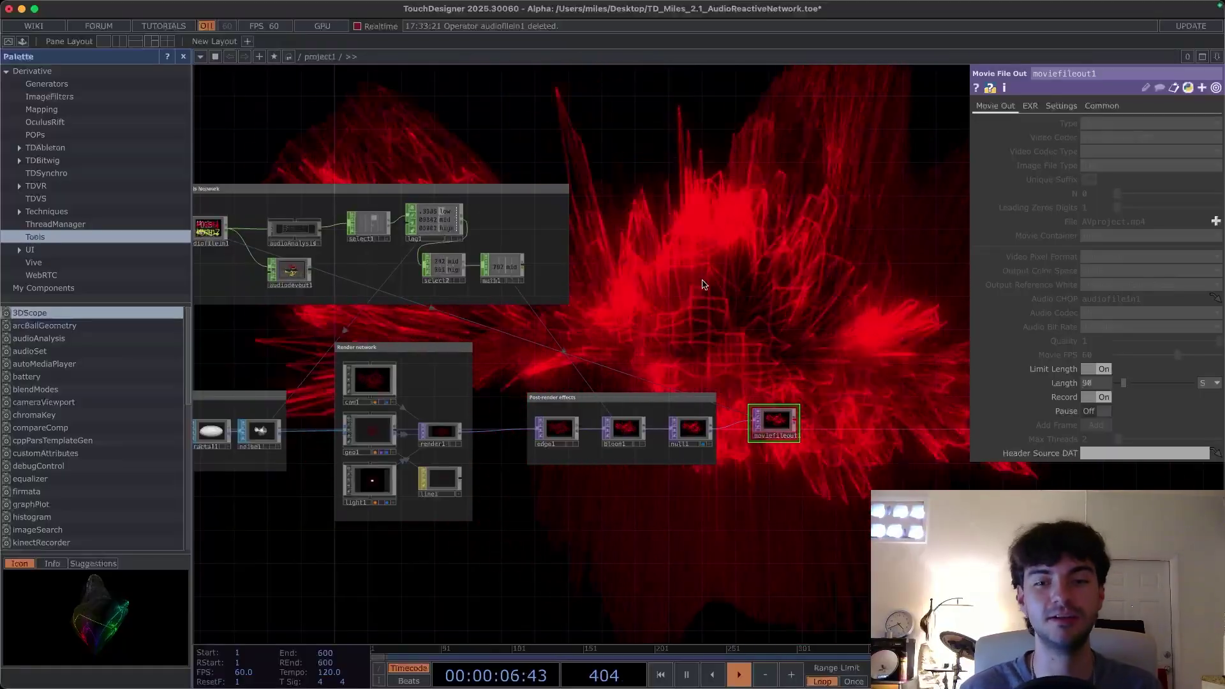
pyautogui.moveTo(796, 321); pyautogui.dragTo(720, 322)
pyautogui.scroll(-1, 662, 351)
pyautogui.moveTo(791, 344); pyautogui.dragTo(641, 348)
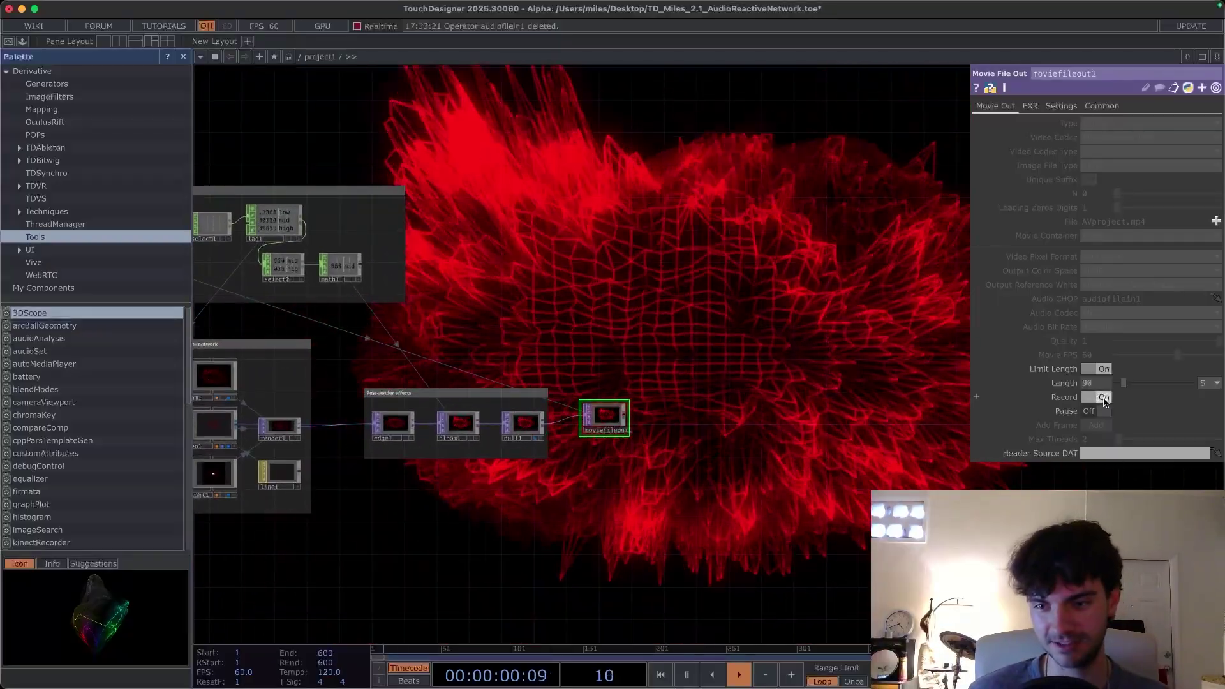
pyautogui.click(1102, 398)
pyautogui.moveTo(593, 353); pyautogui.dragTo(660, 386)
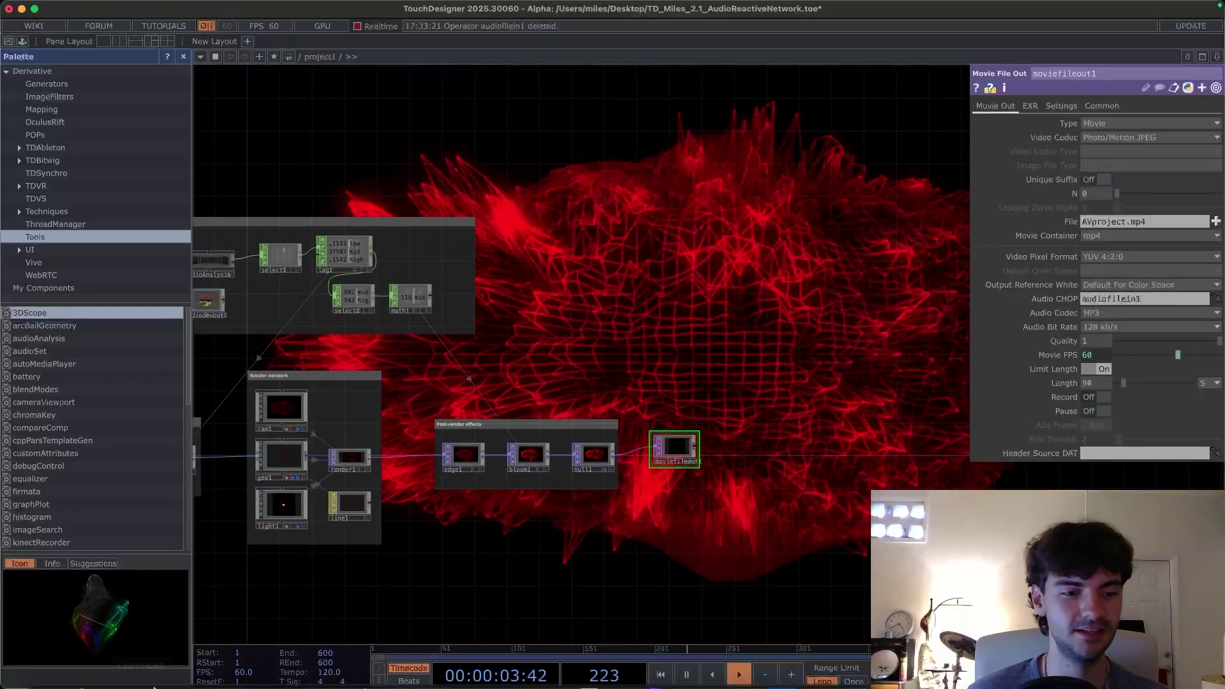
# - Open the exported AVproject.mp4 in the video player and play it
pyautogui.moveTo(62, 678)
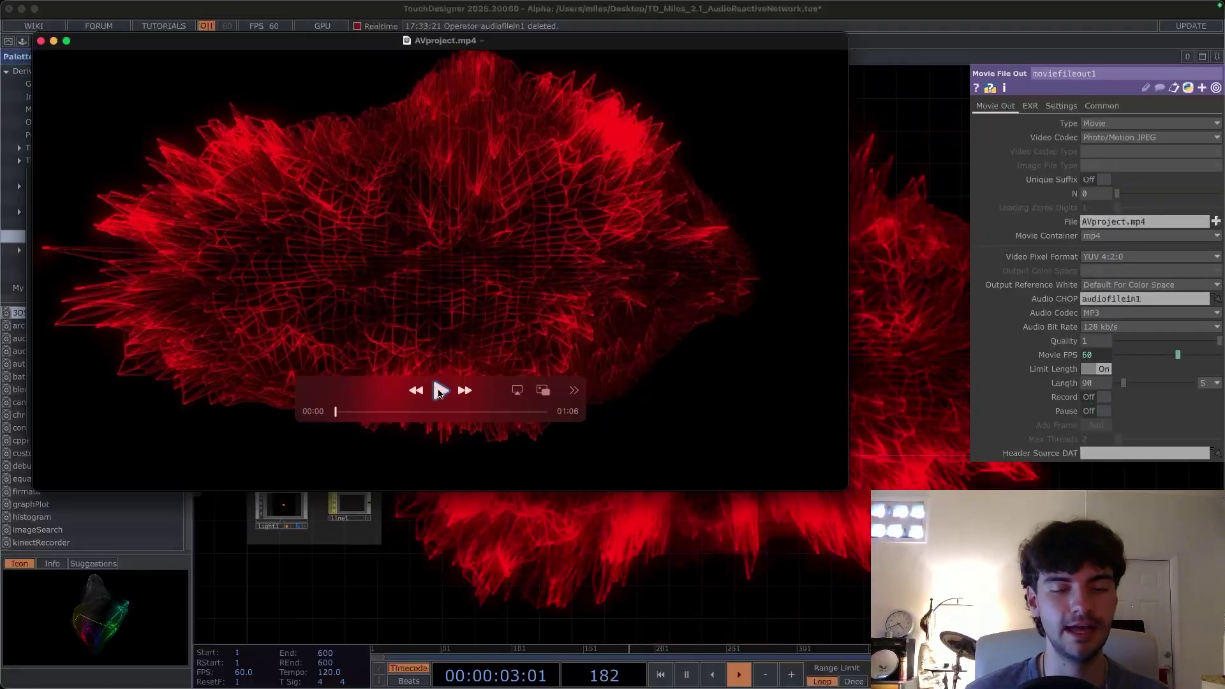
pyautogui.click(439, 390)
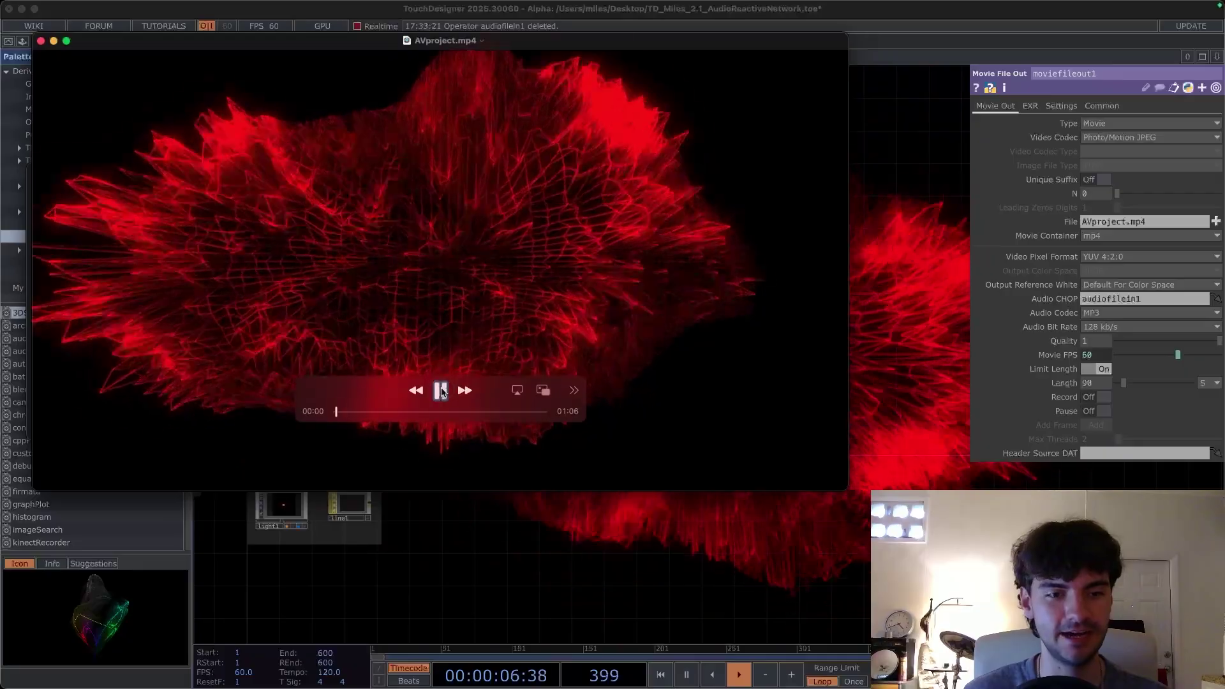